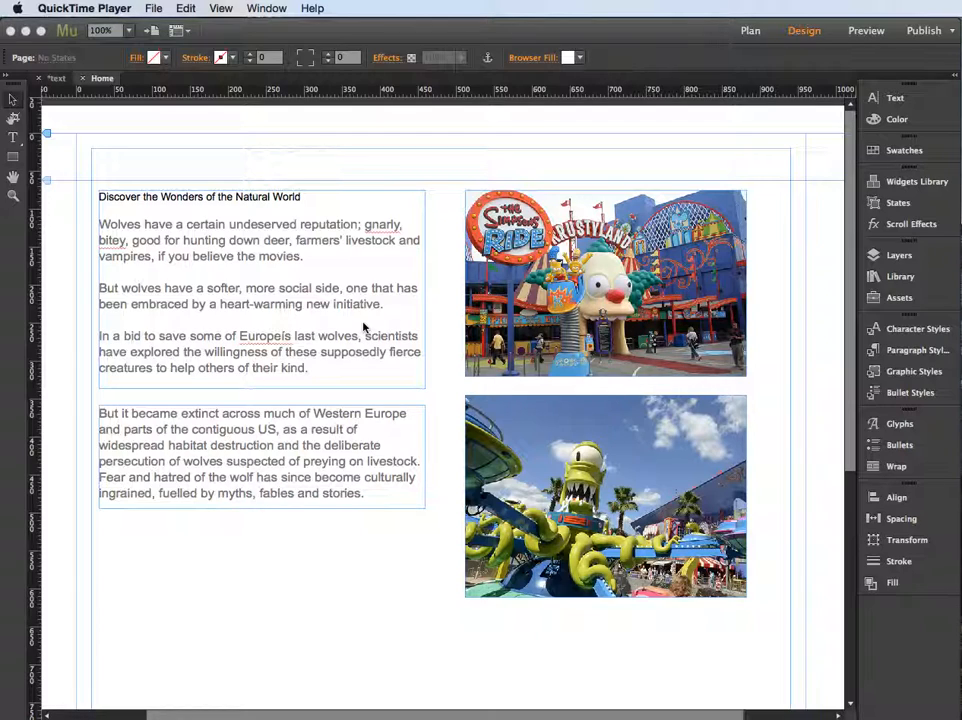
Step: Give the Simpsons Ride image an orange stroke (F7931E) with a width of 4
click(594, 274)
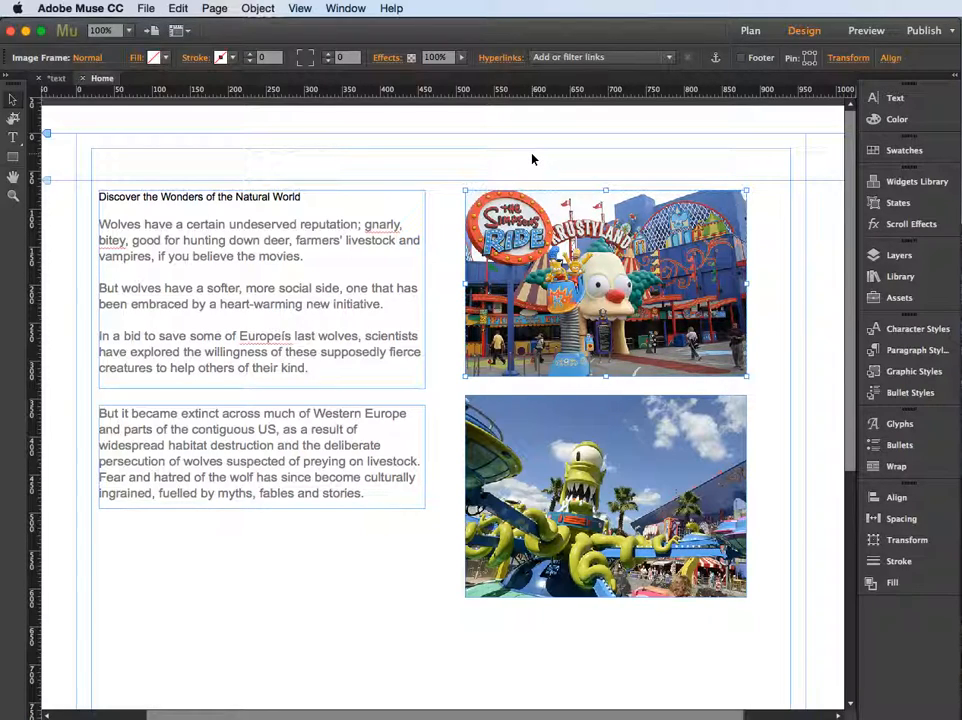
click(234, 58)
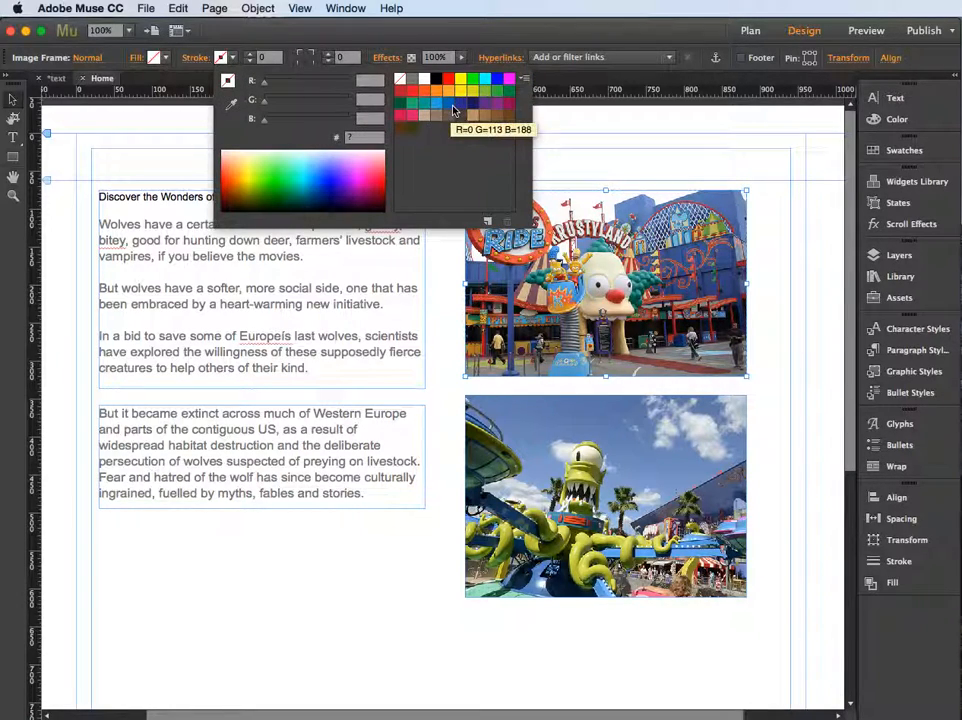
click(436, 93)
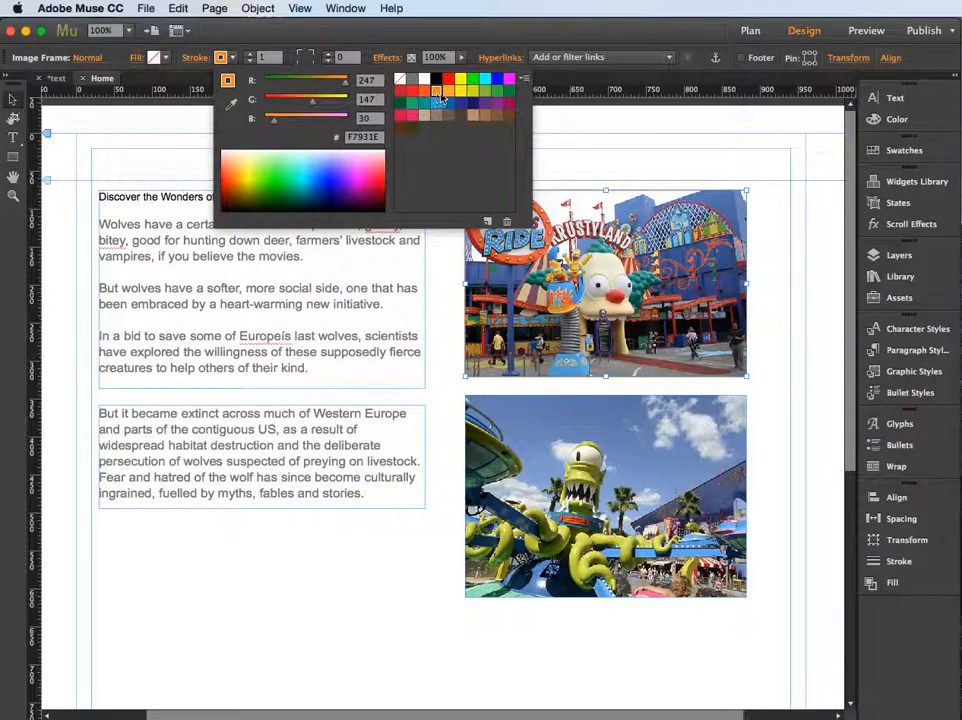
click(758, 241)
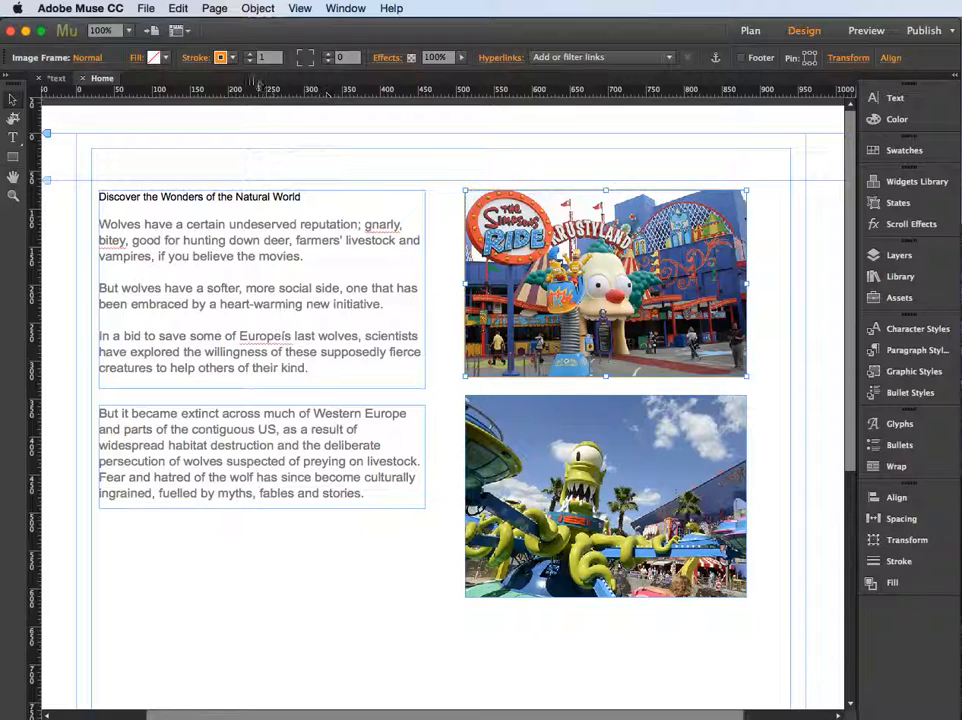
click(251, 56)
click(251, 56)
click(251, 56)
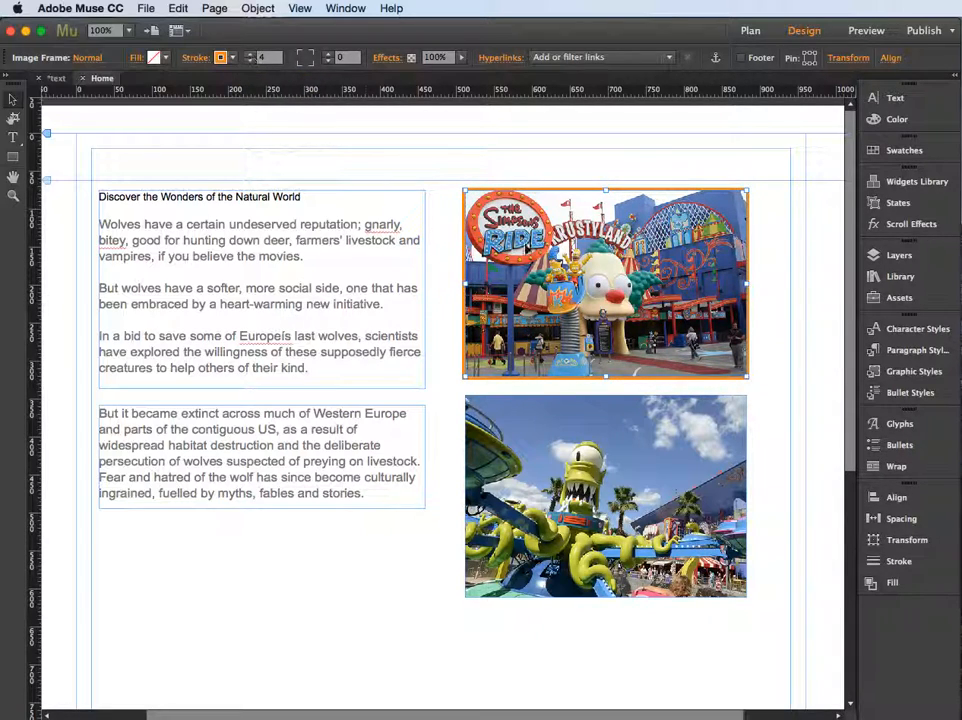
click(786, 288)
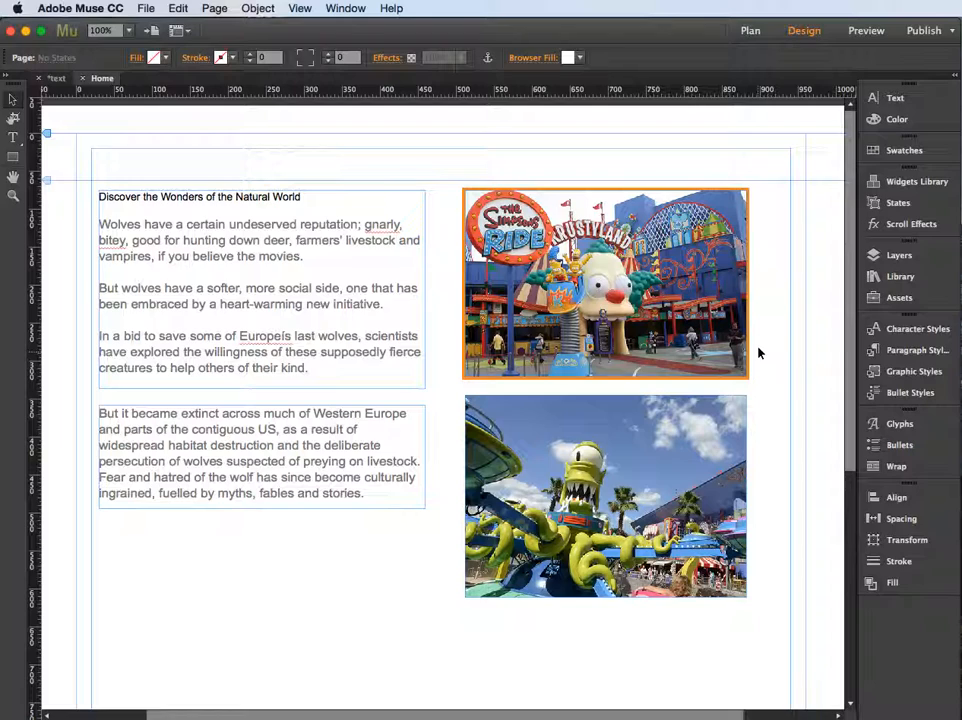
Step: Round all four corners of the Simpsons Ride image with a radius of 37
click(634, 285)
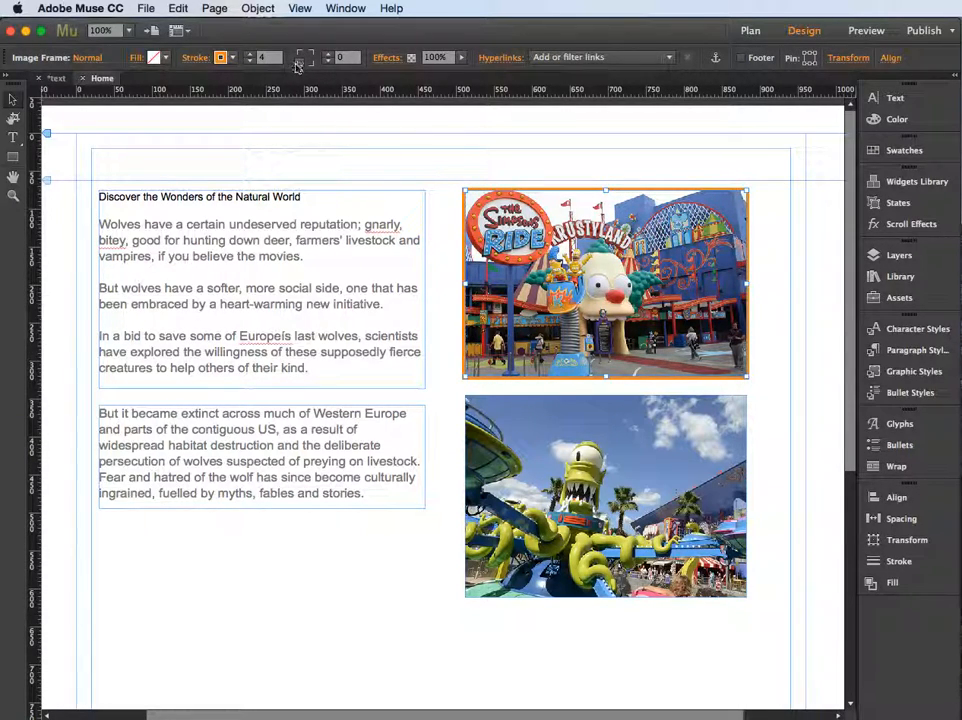
drag(299, 56, 312, 55)
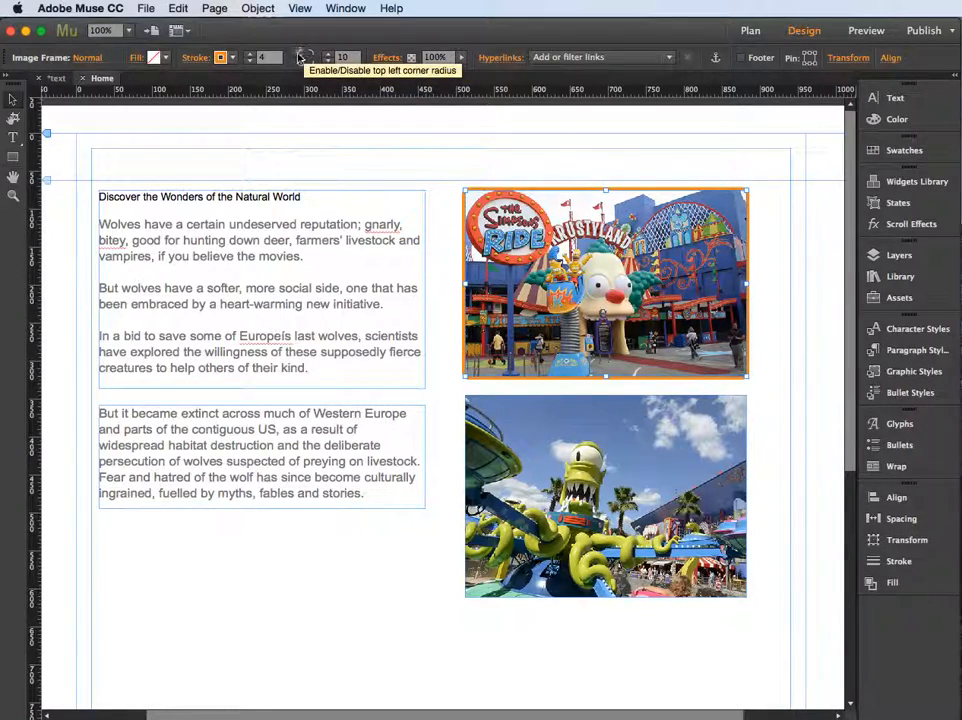
click(330, 56)
click(331, 56)
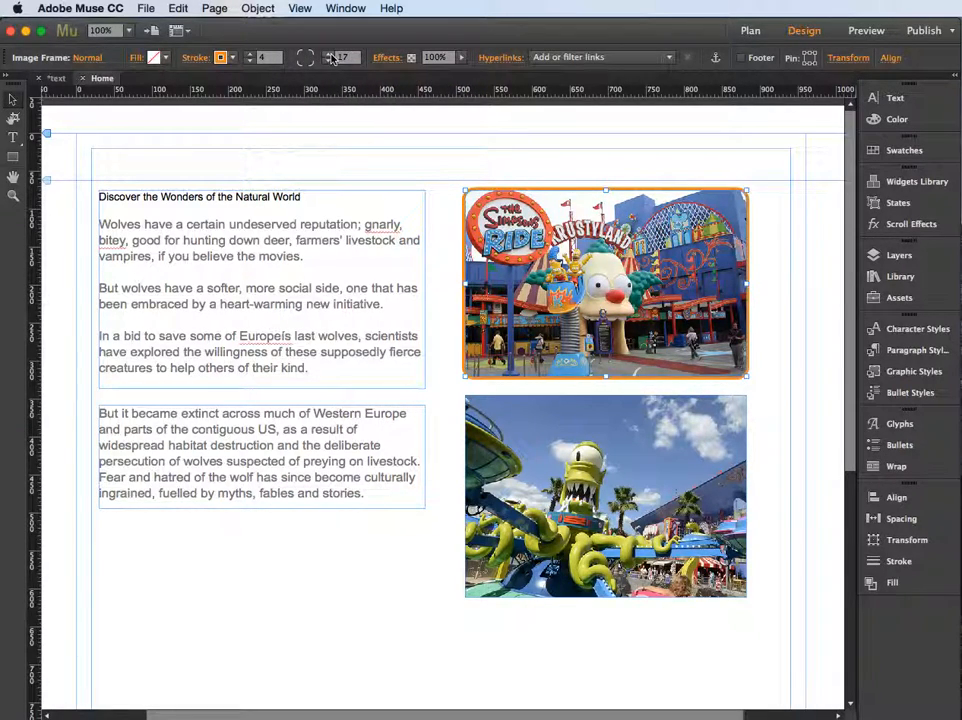
click(331, 56)
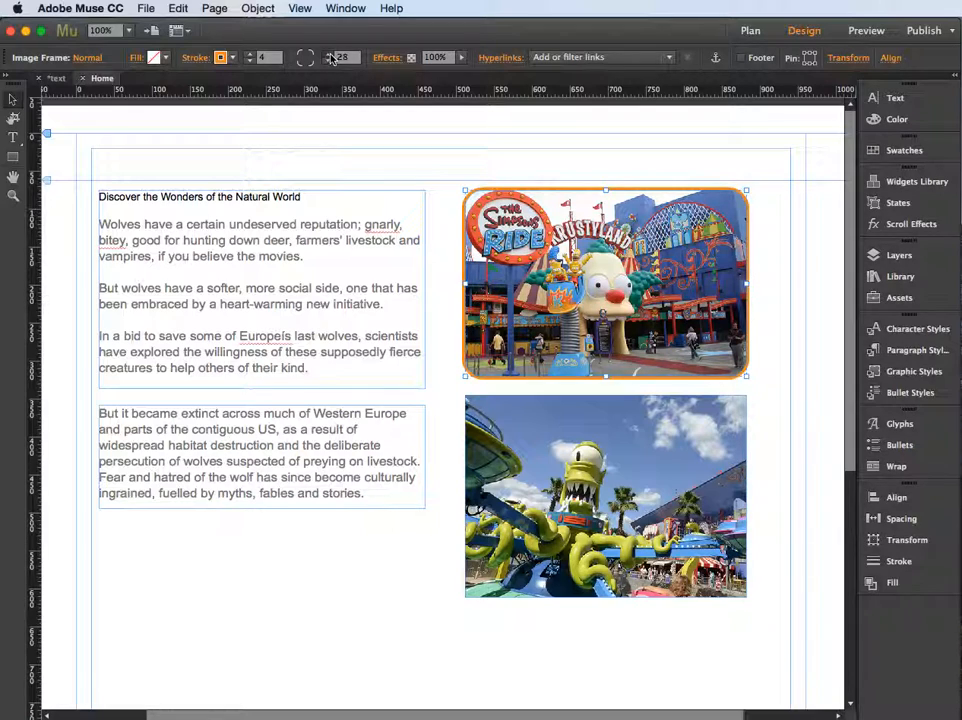
click(791, 332)
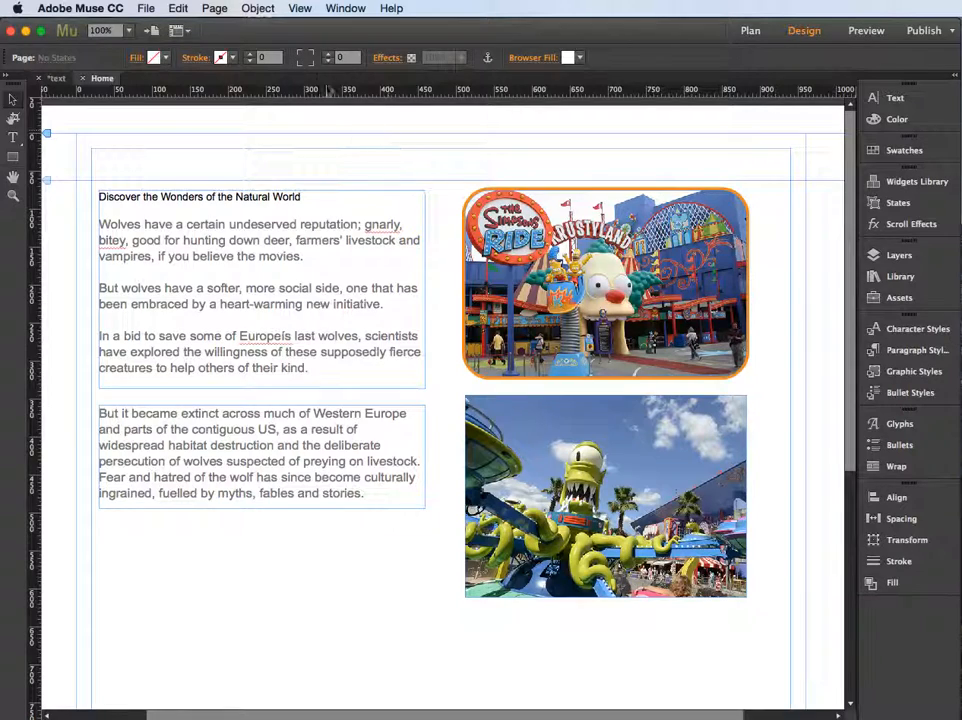
Step: Disable the rounding on the image's top-left and bottom-right corners
click(568, 210)
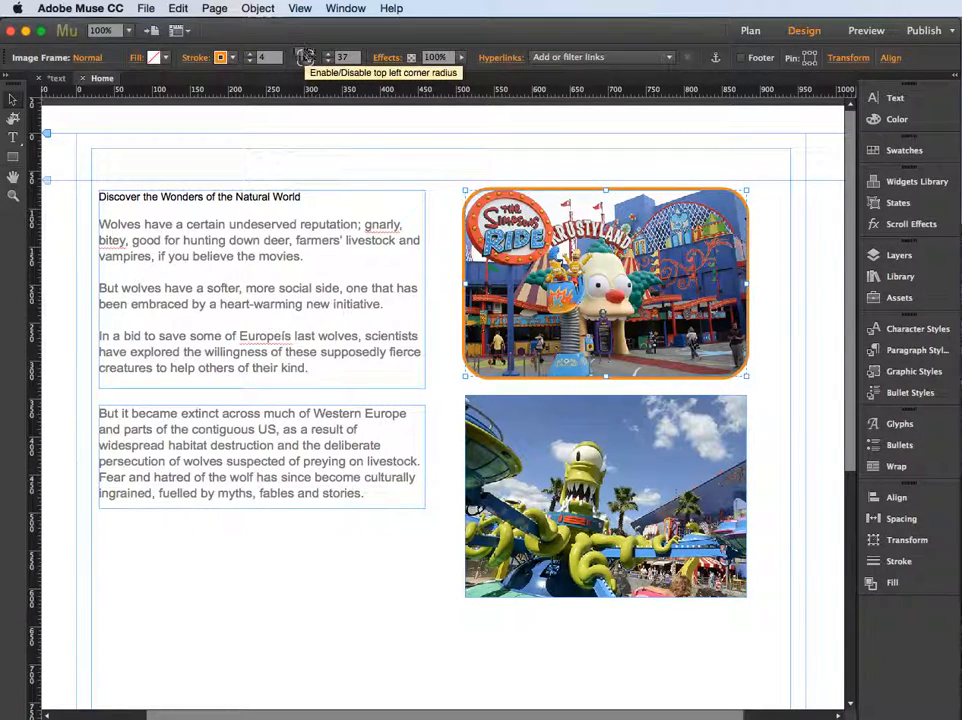
click(300, 56)
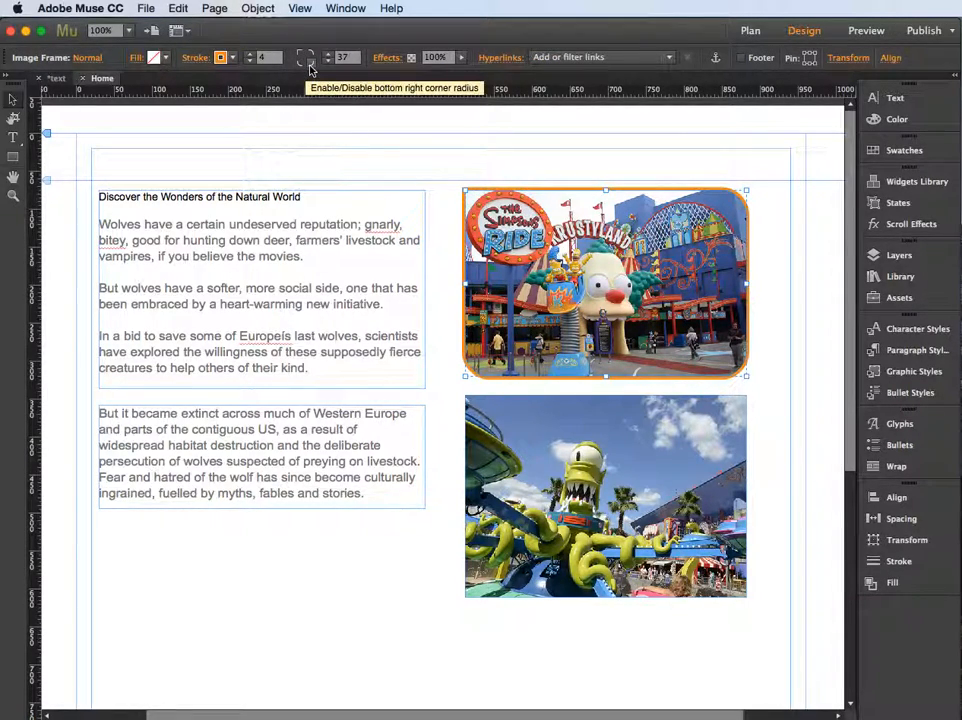
click(311, 63)
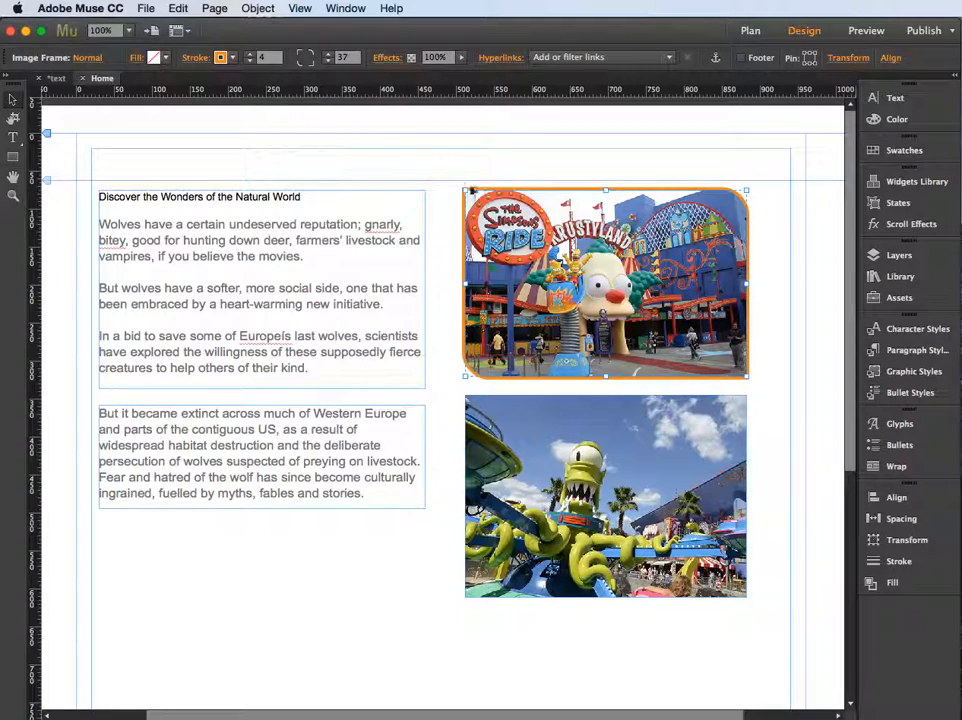
click(774, 370)
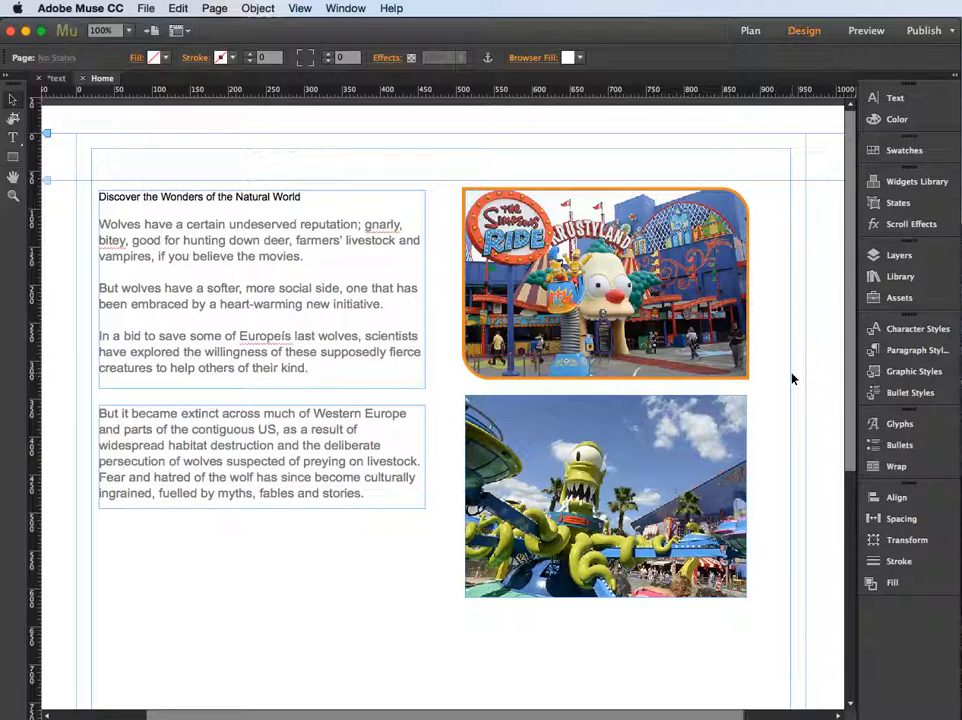
Step: Add a shadow effect to the Simpsons Ride image and set its opacity to 45
click(738, 200)
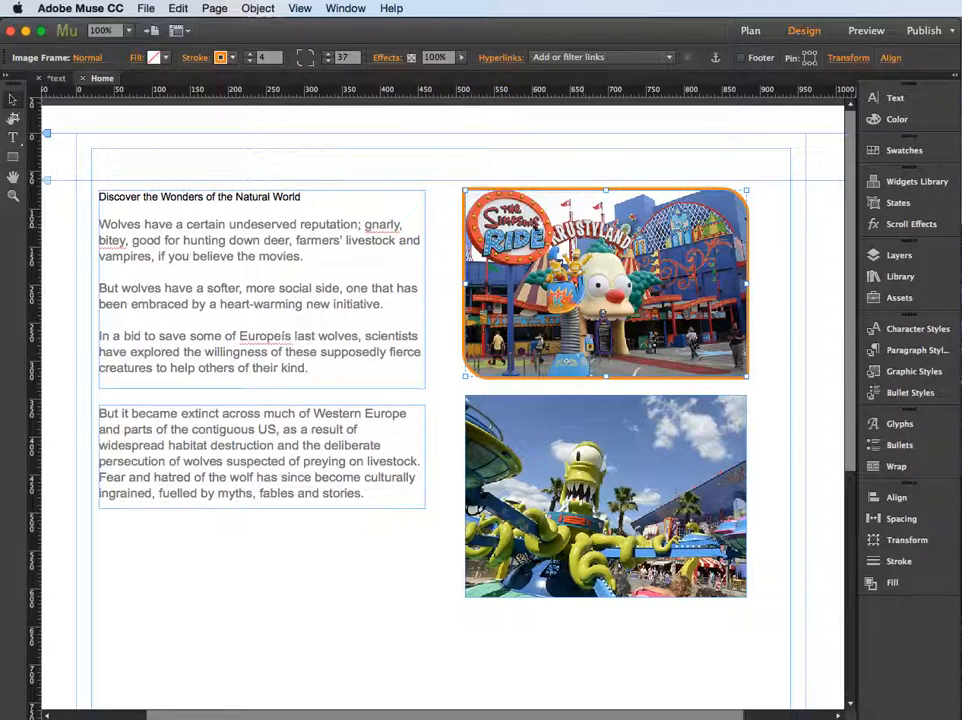
click(383, 59)
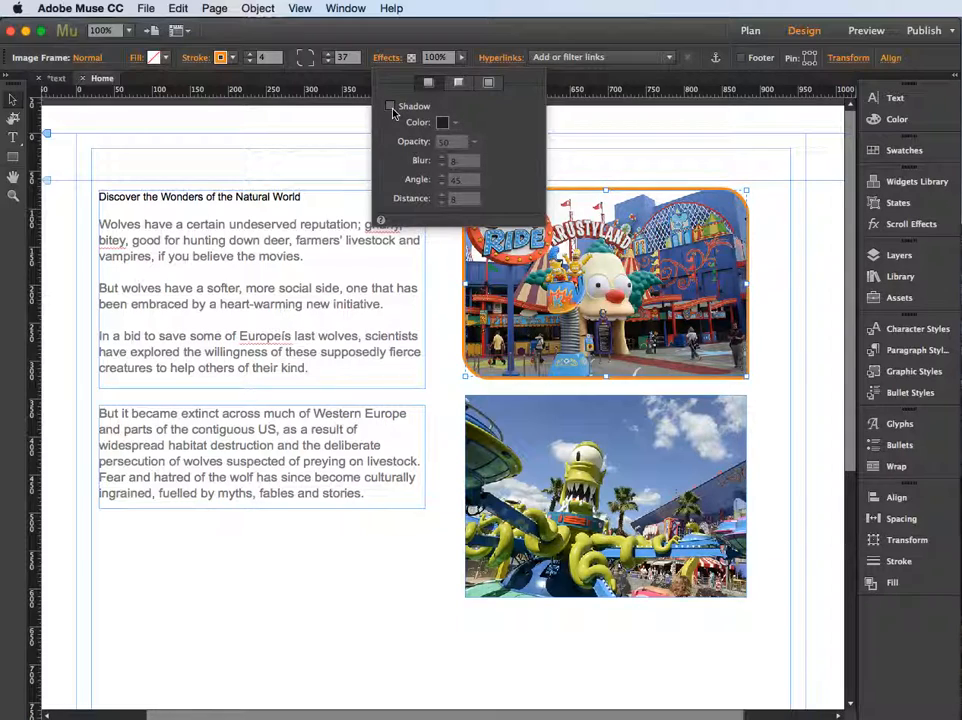
click(390, 105)
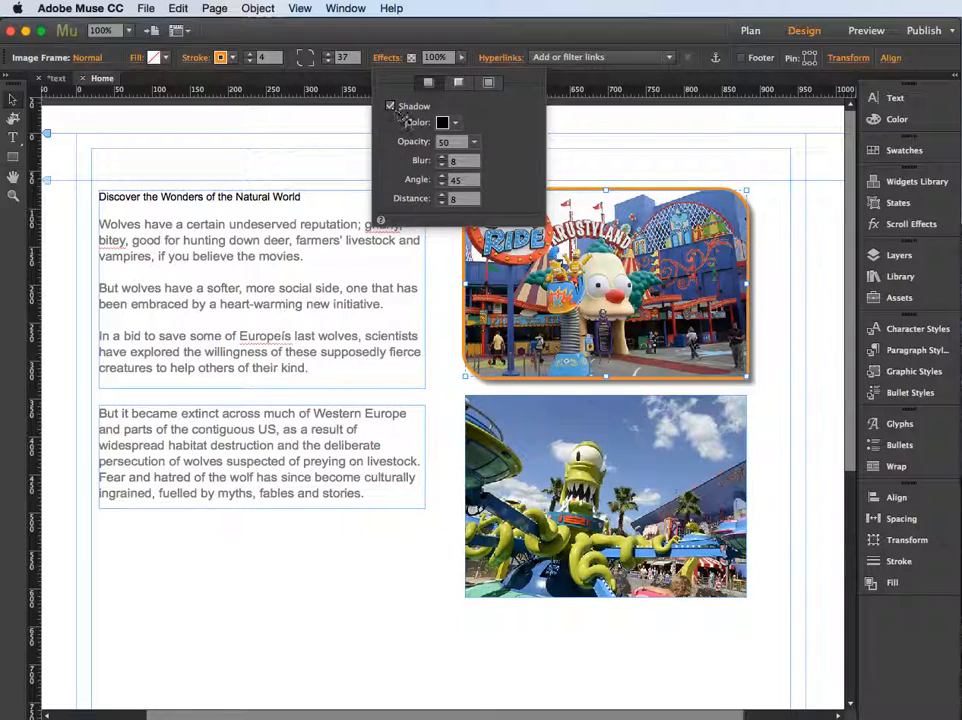
click(477, 145)
drag(480, 160, 476, 160)
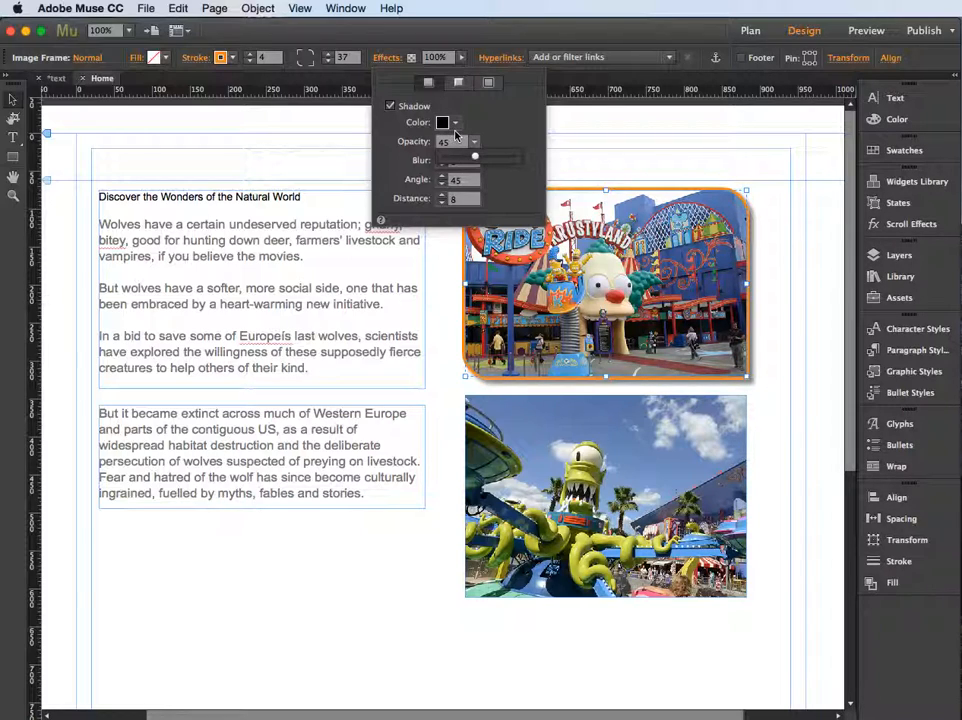
key(Tab)
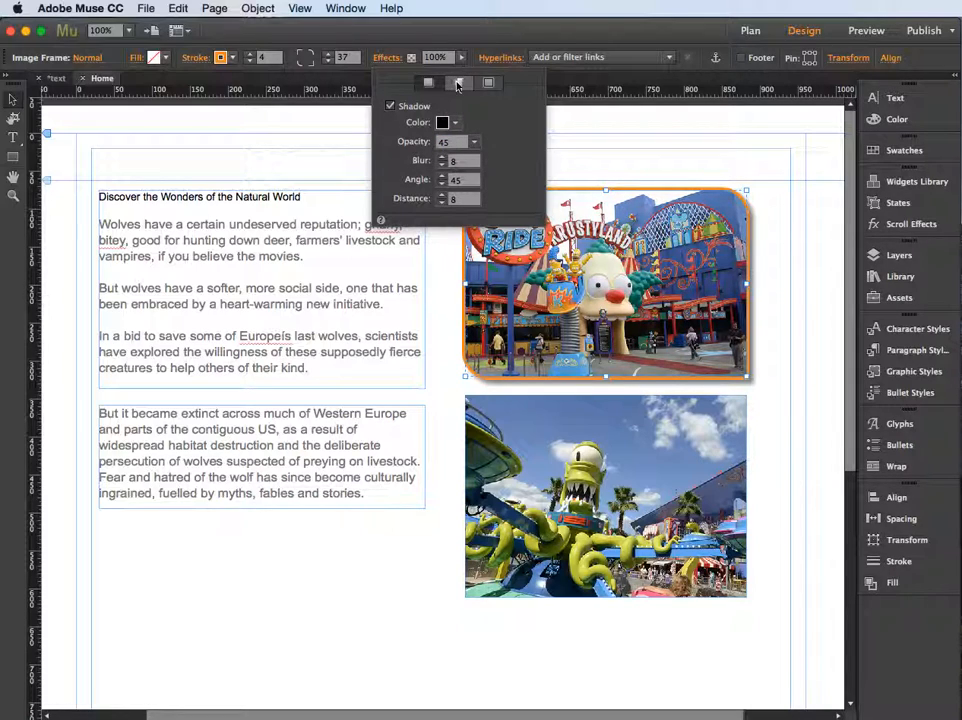
Step: Try the Bevel effect on the Simpsons Ride image and switch it off again
click(459, 83)
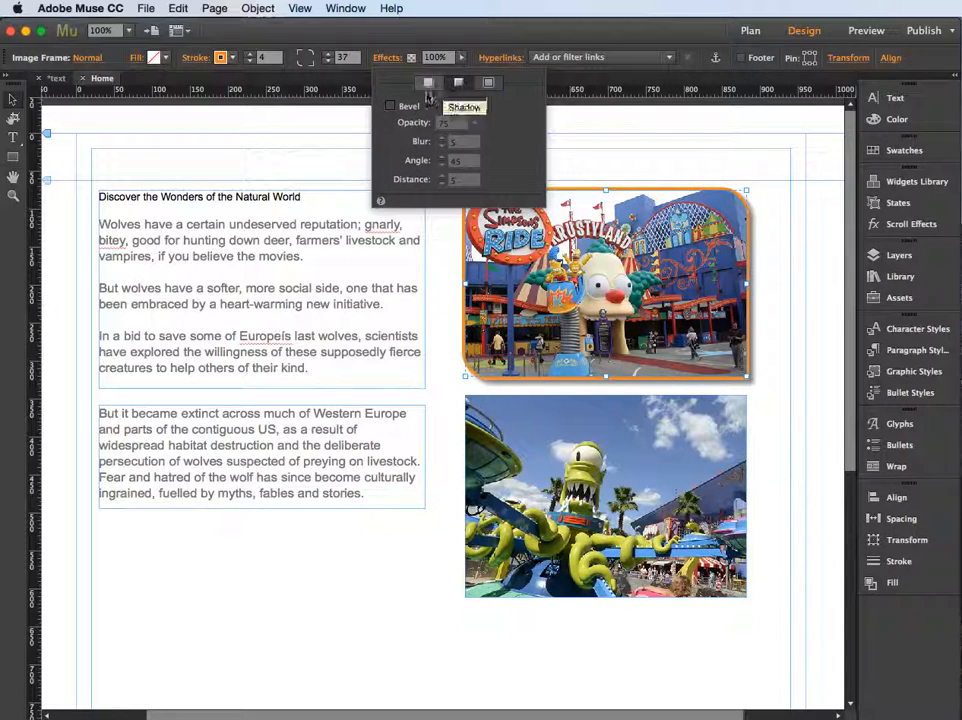
click(390, 106)
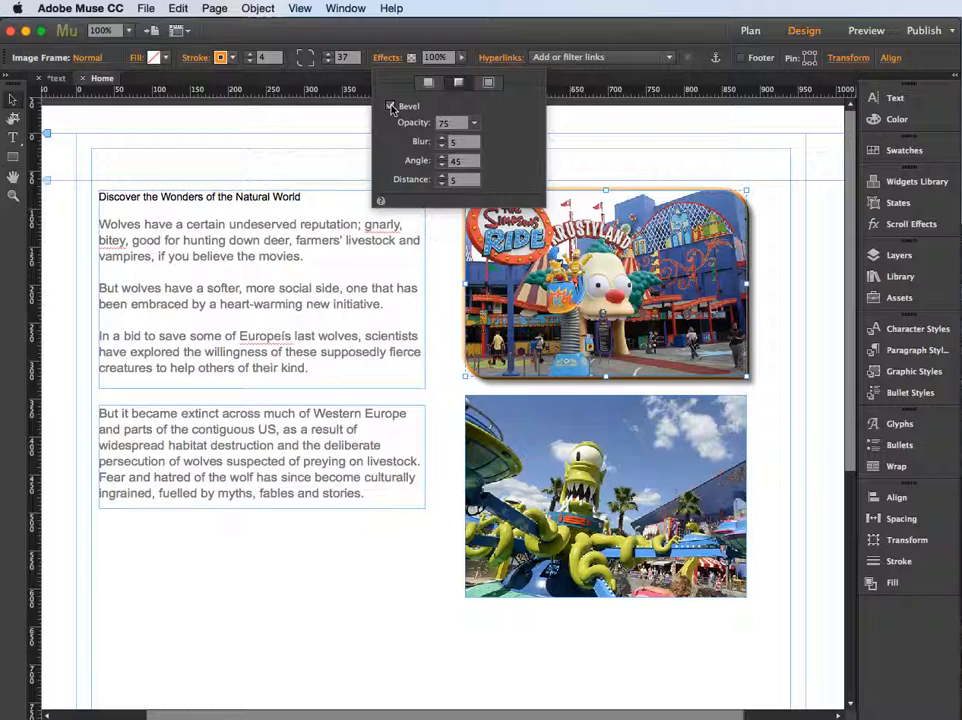
click(390, 106)
Step: Enable the Glow effect on the Simpsons Ride image and set its color to red (ED1C24)
click(489, 82)
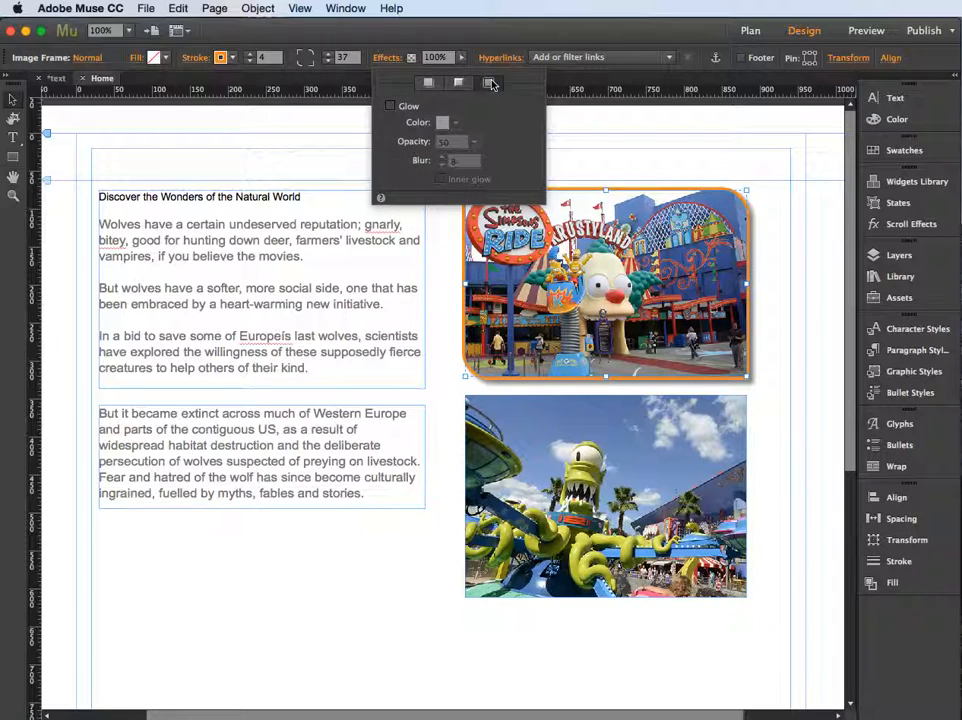
click(396, 107)
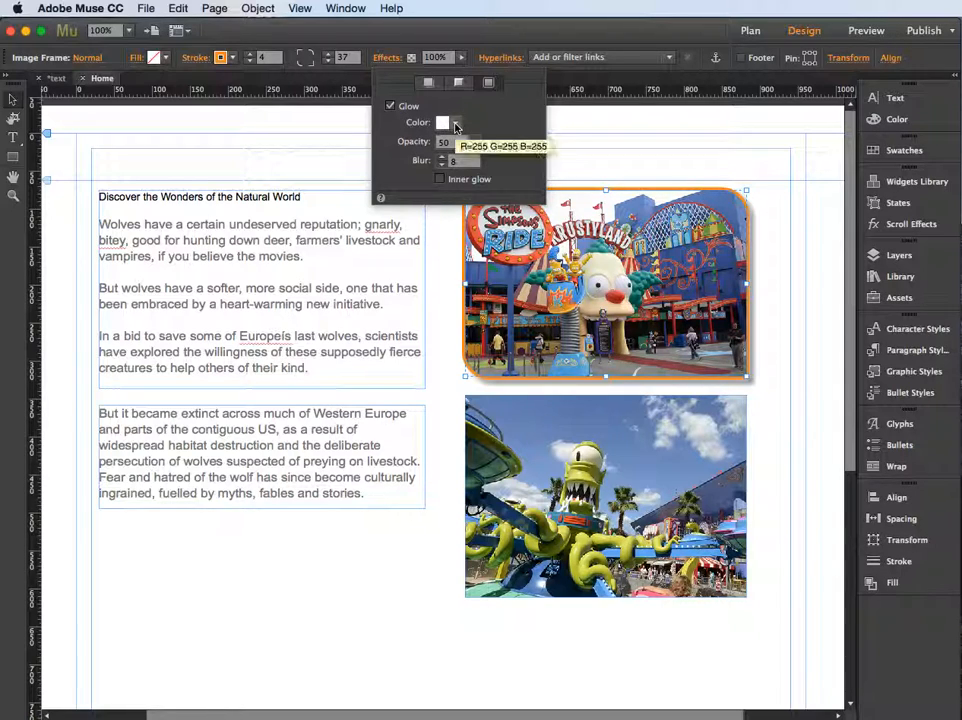
click(455, 126)
click(467, 183)
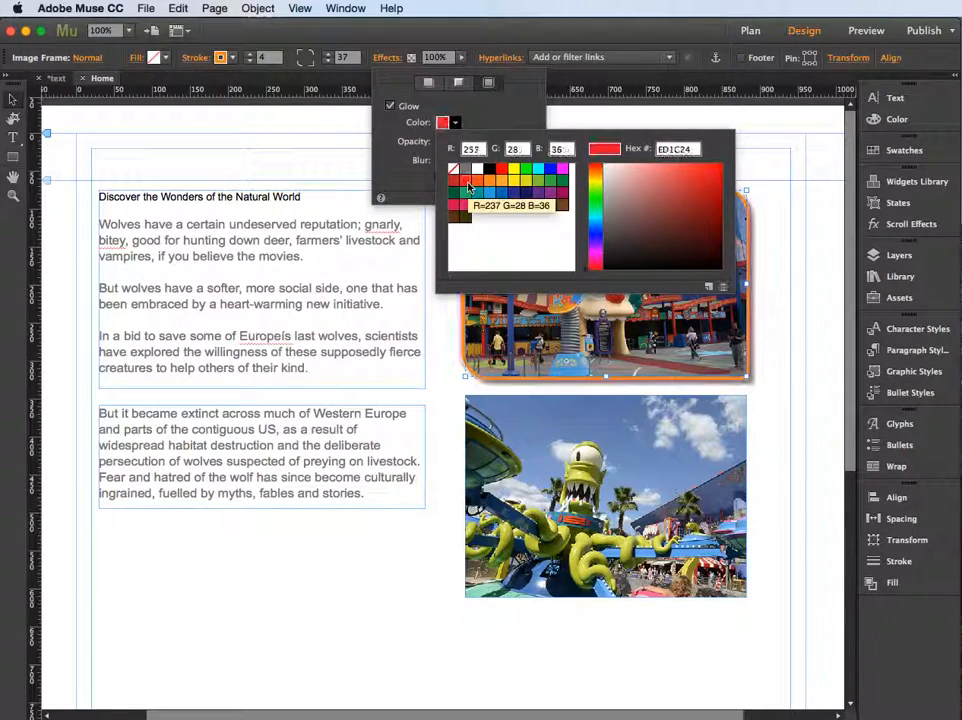
click(497, 108)
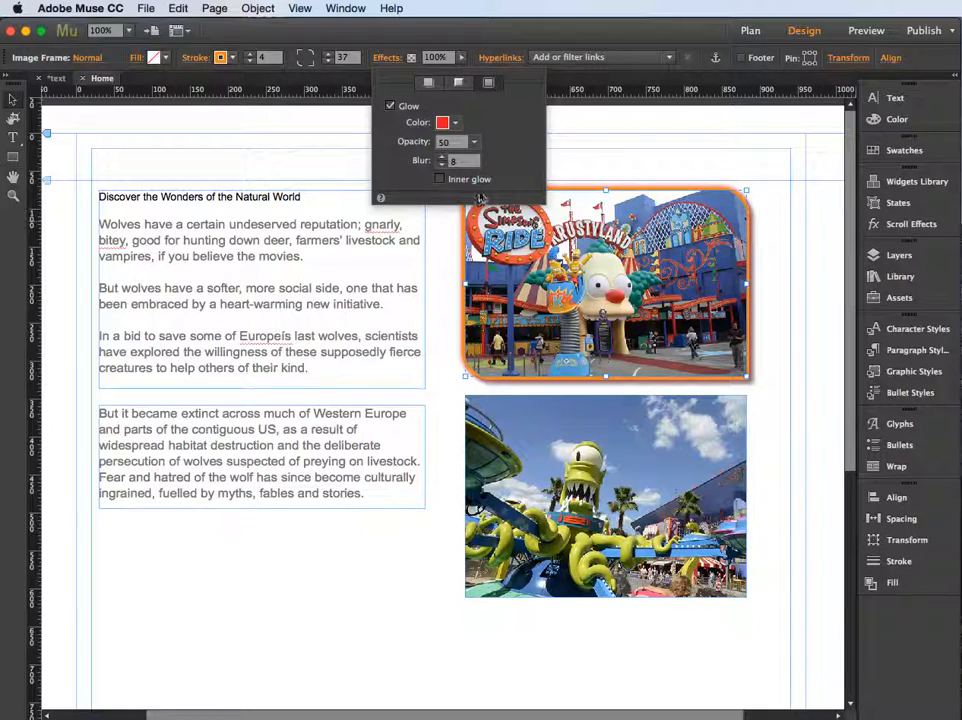
Step: Turn off the image's shadow and set the glow's blur to 19
click(430, 81)
click(390, 107)
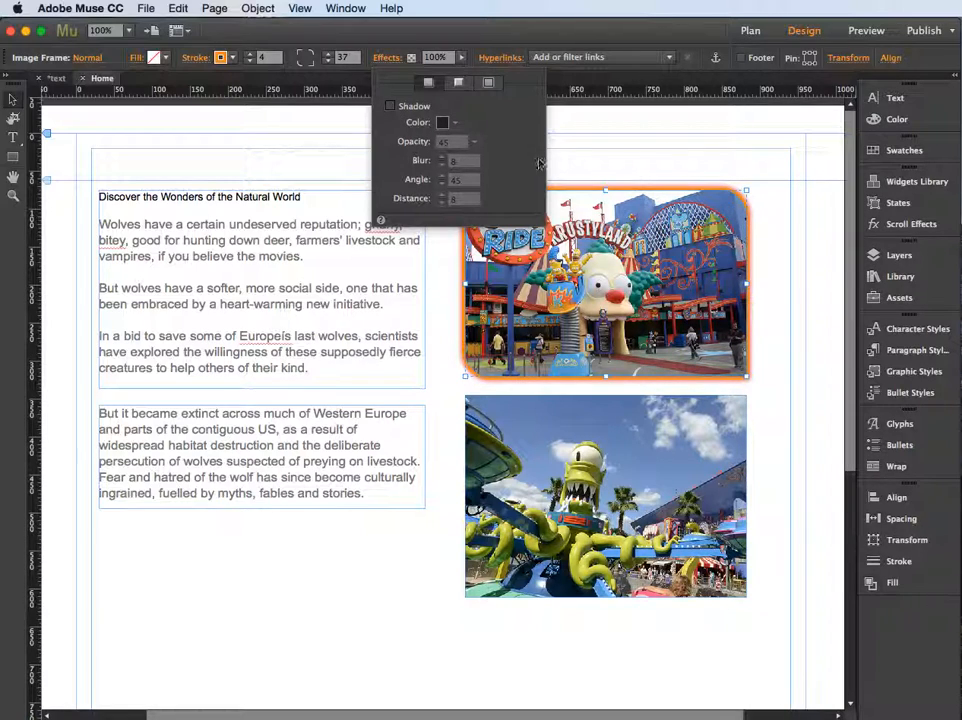
click(488, 83)
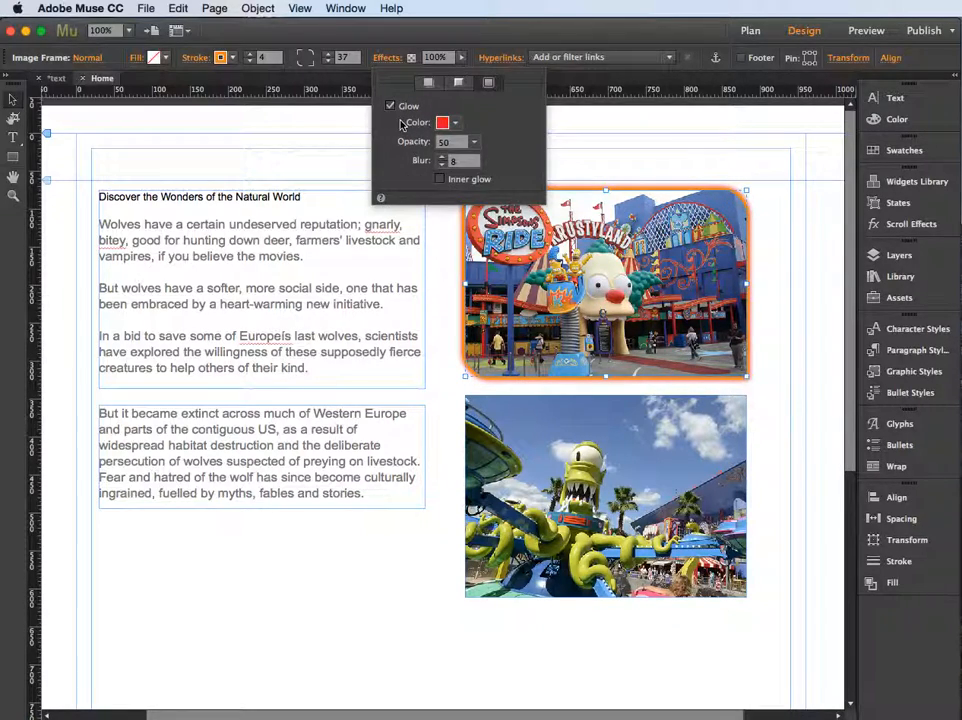
click(441, 158)
click(441, 158)
click(441, 158)
click(441, 158)
click(440, 158)
click(441, 158)
click(441, 160)
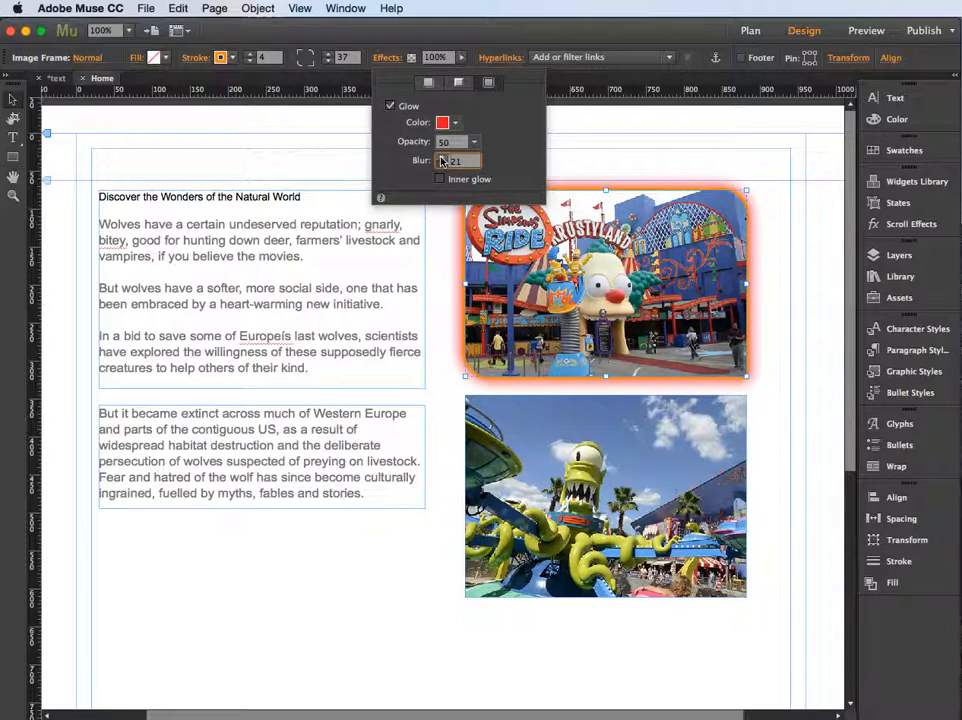
click(440, 164)
click(440, 164)
Step: Turn off the image's glow and switch its shadow back on
click(390, 106)
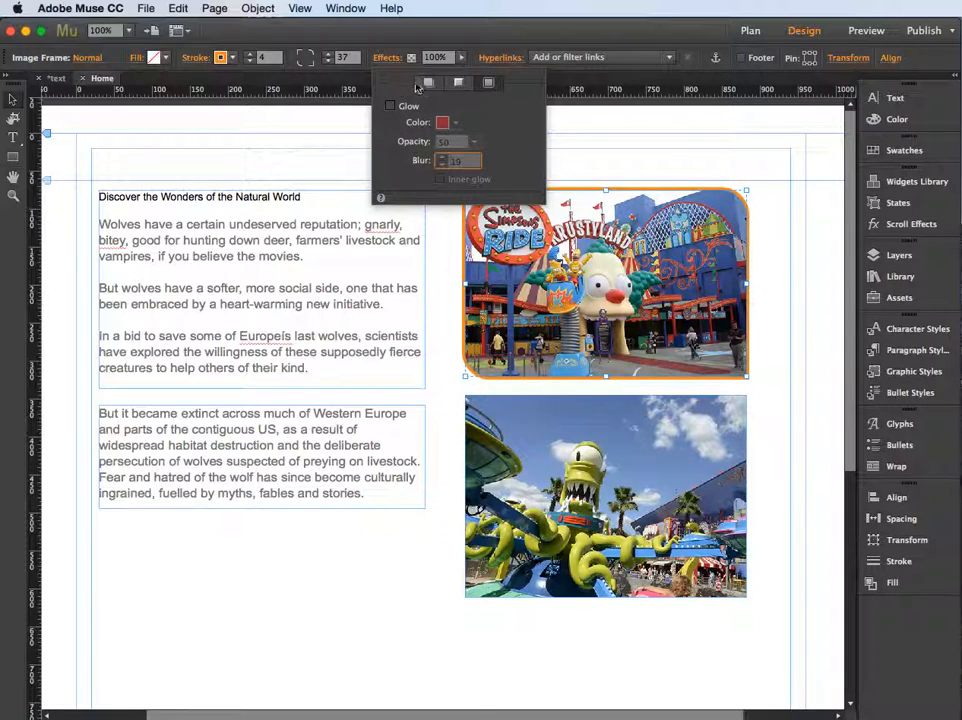
click(424, 83)
click(389, 106)
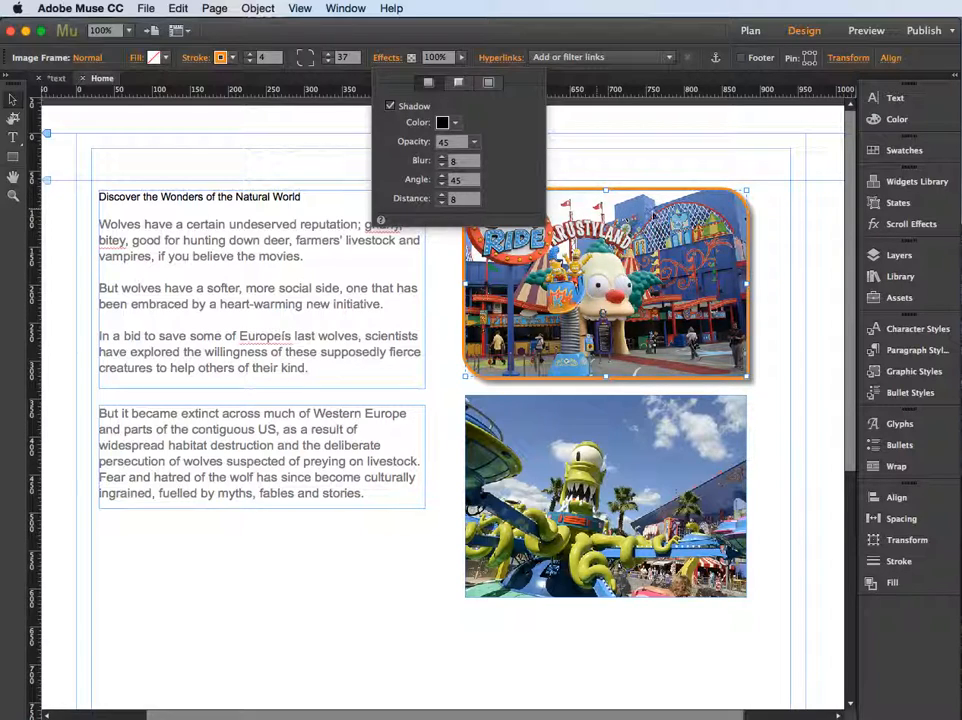
click(582, 134)
click(766, 308)
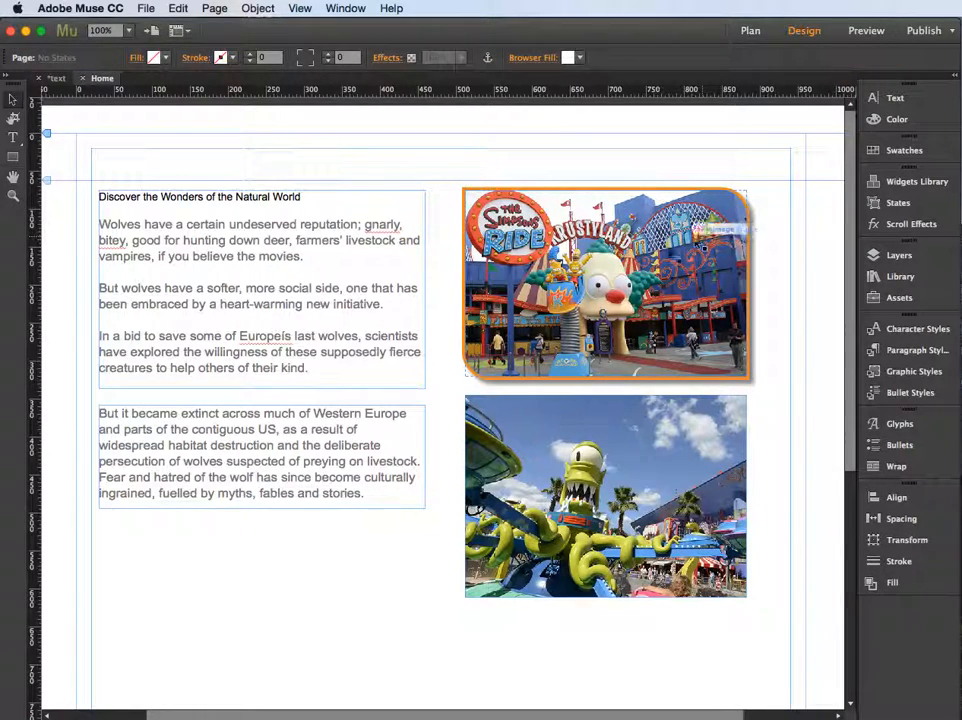
click(702, 246)
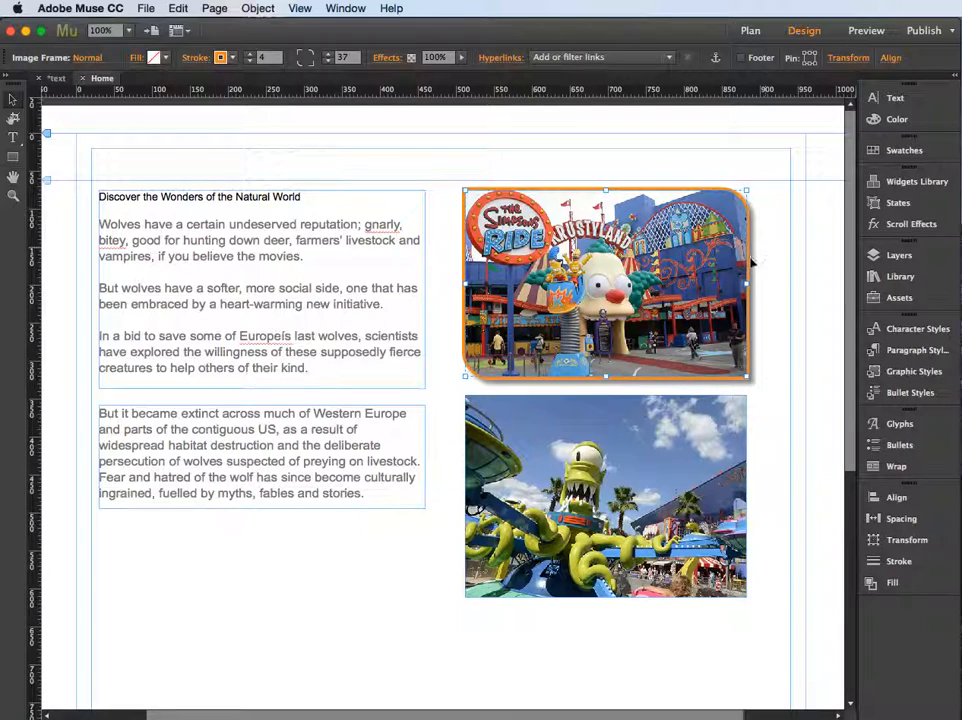
click(246, 248)
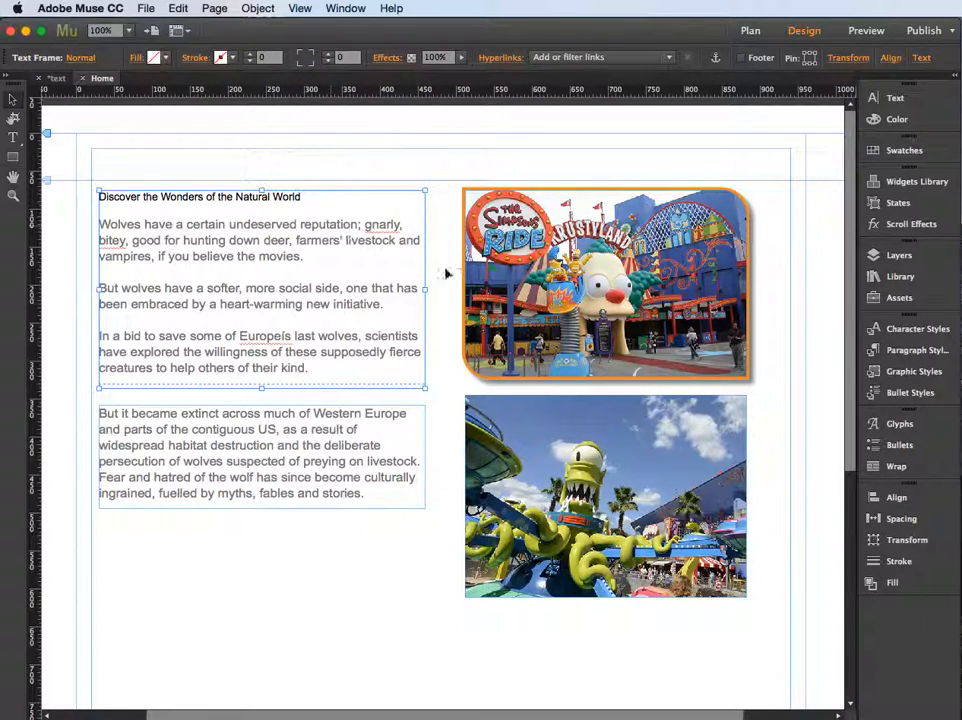
click(548, 287)
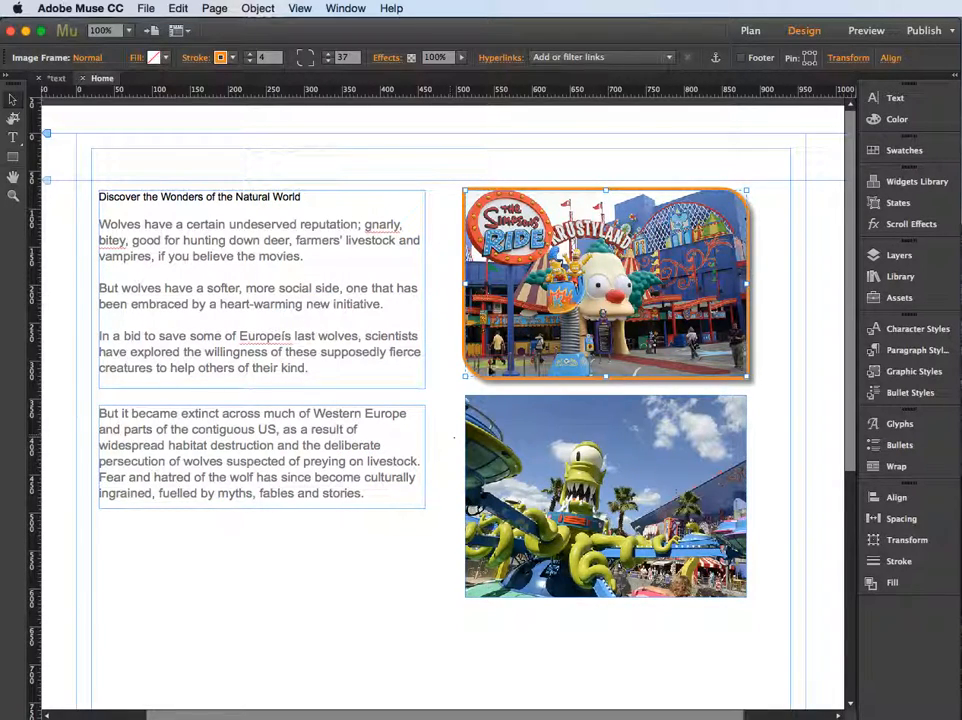
Step: Save the Simpsons Ride image's formatting as a new graphic style named "orange border style"
click(926, 375)
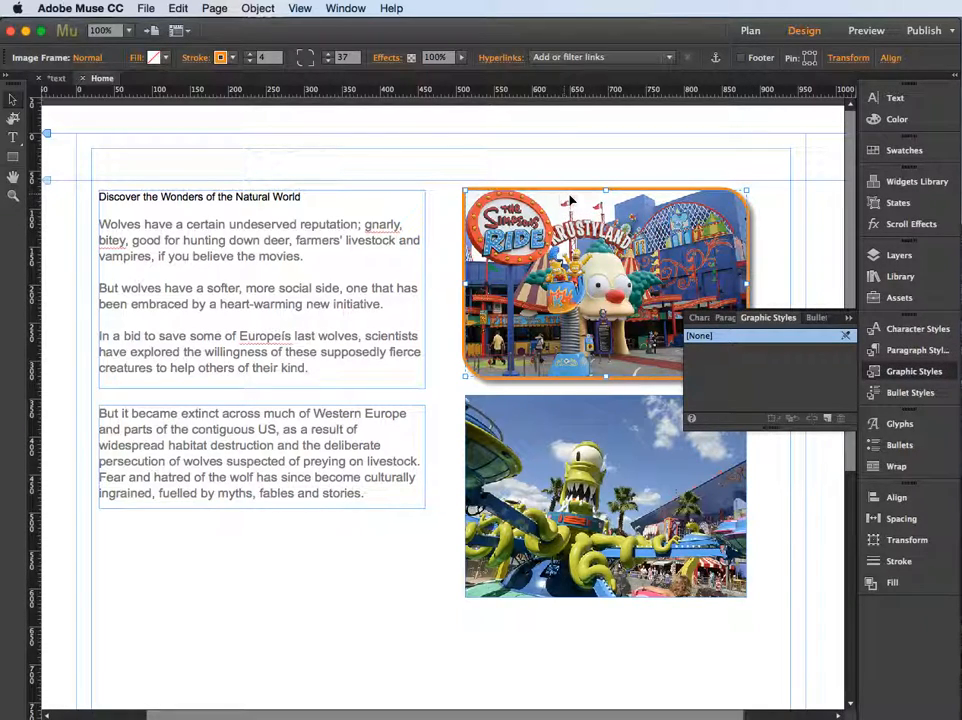
click(829, 421)
double_click(695, 350)
text(orange border)
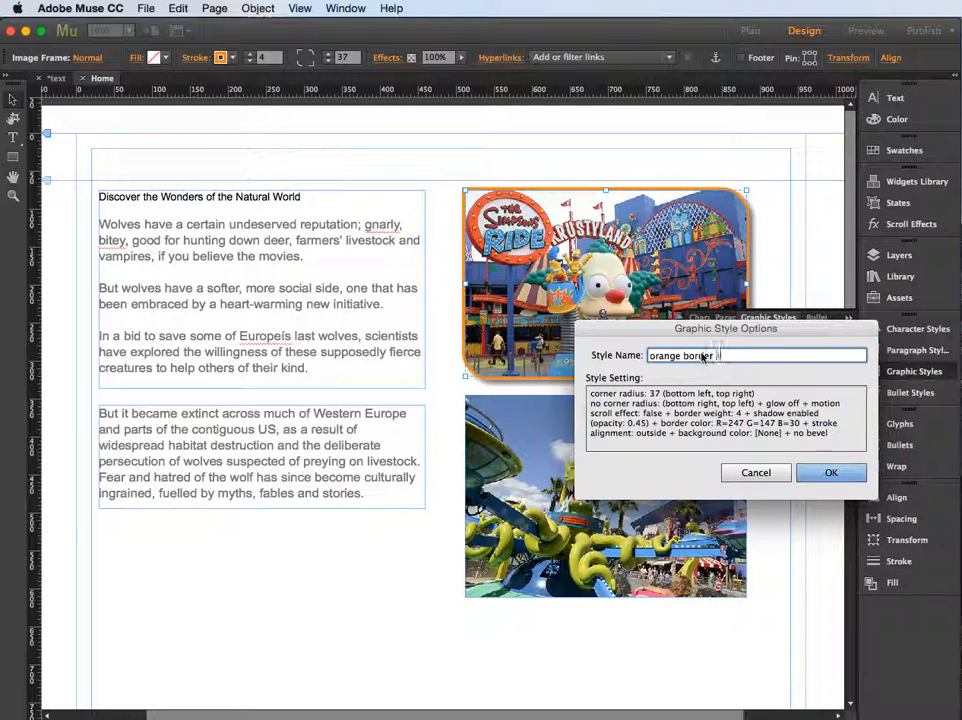
text(style)
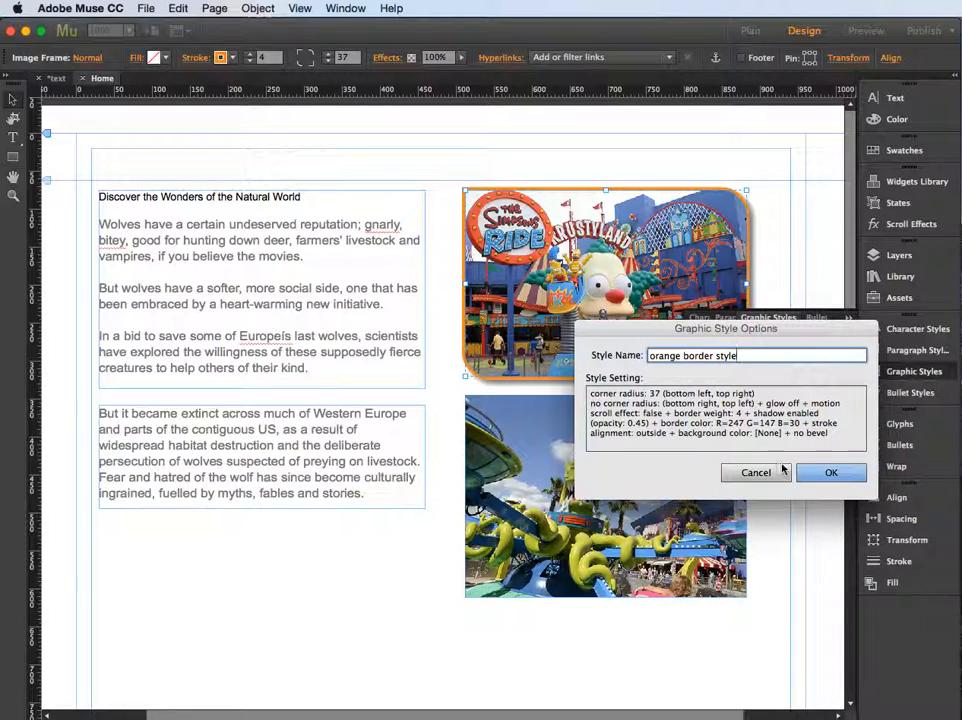
click(829, 473)
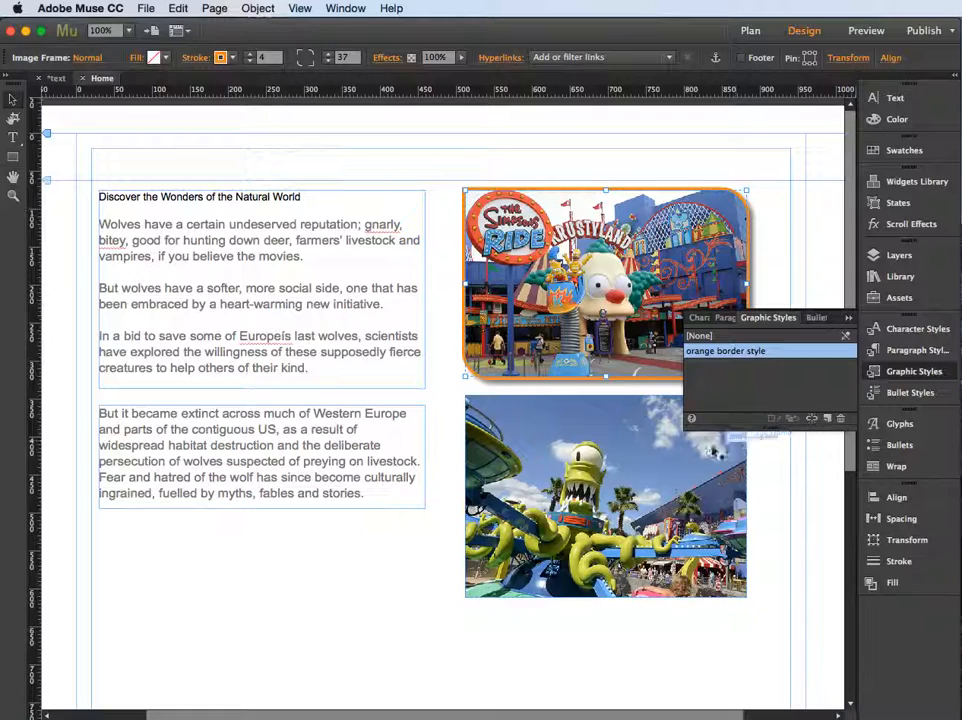
Step: Apply the orange border style to the one-eyed green alien image below the Simpsons Ride image
click(608, 460)
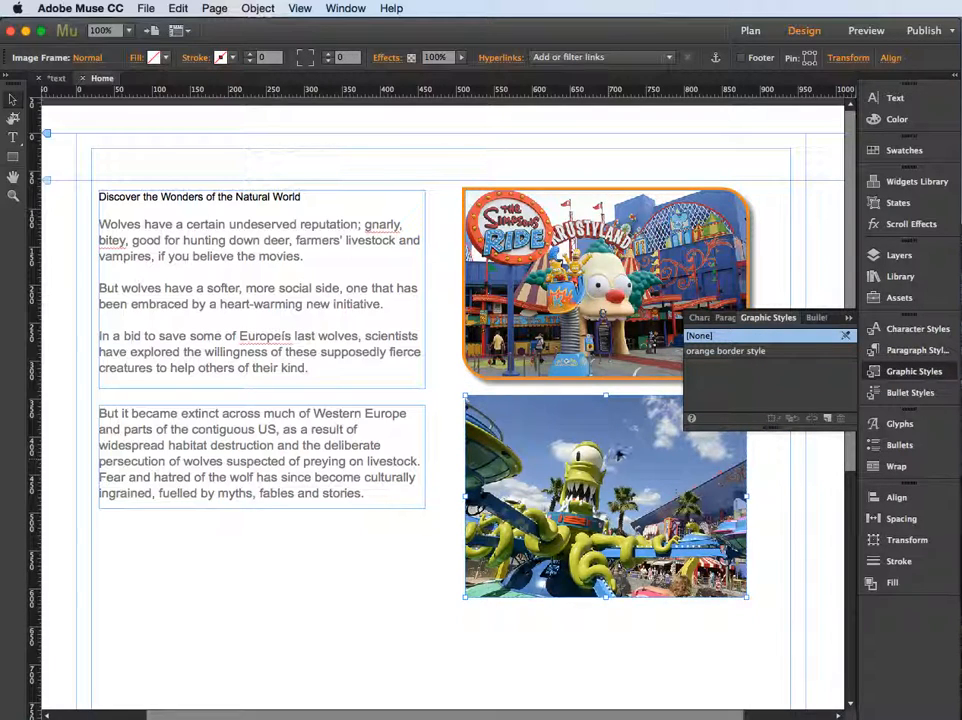
click(714, 352)
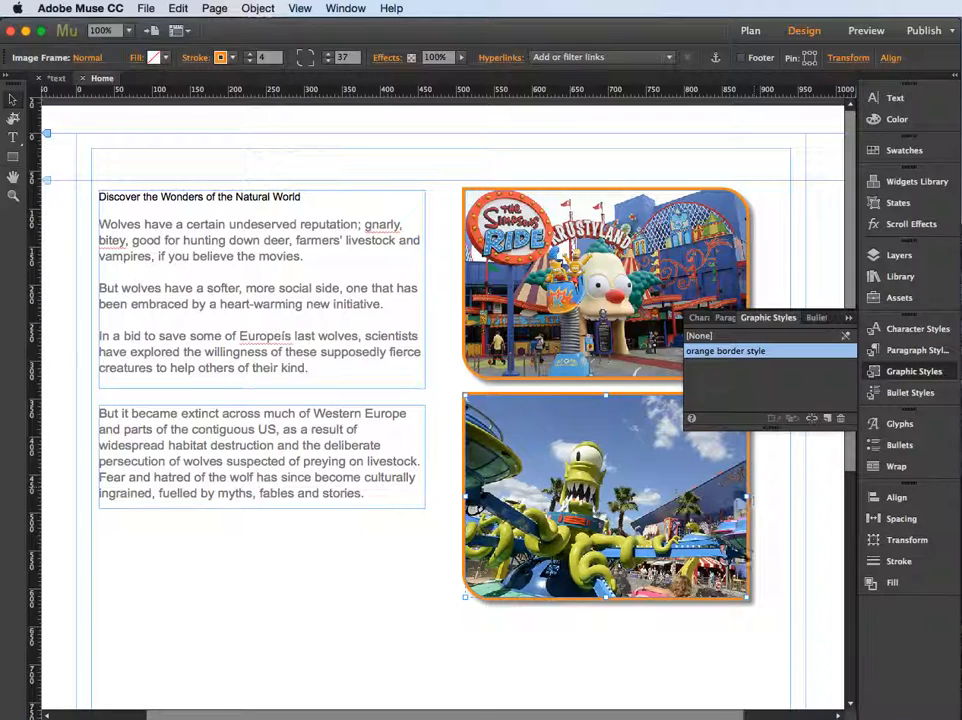
Step: Apply the orange border style to both text frames and deselect them
click(380, 342)
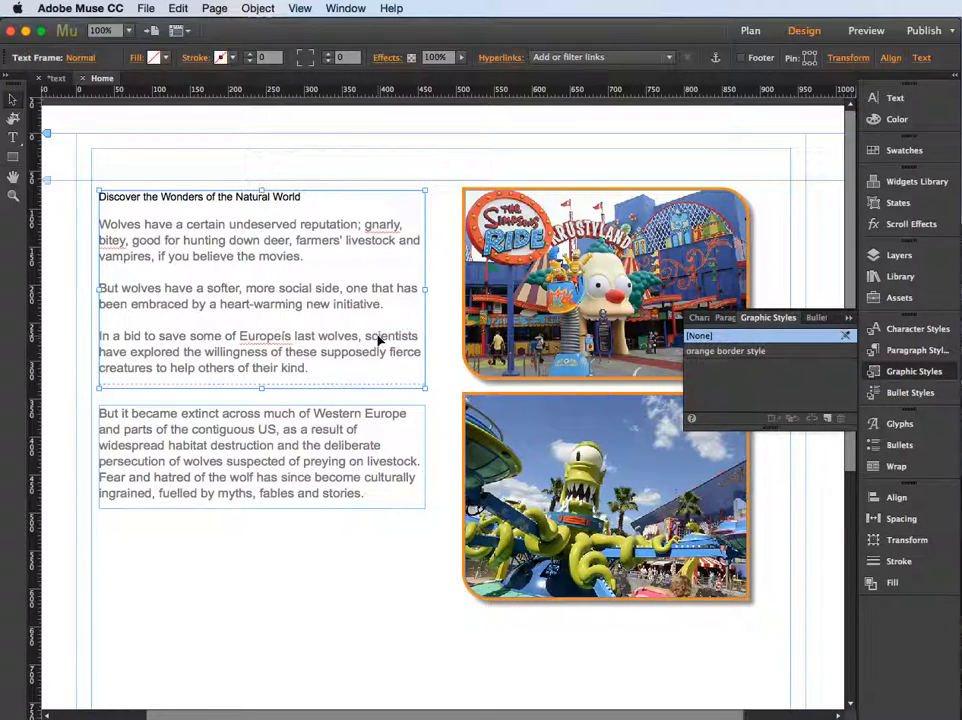
click(718, 353)
click(333, 446)
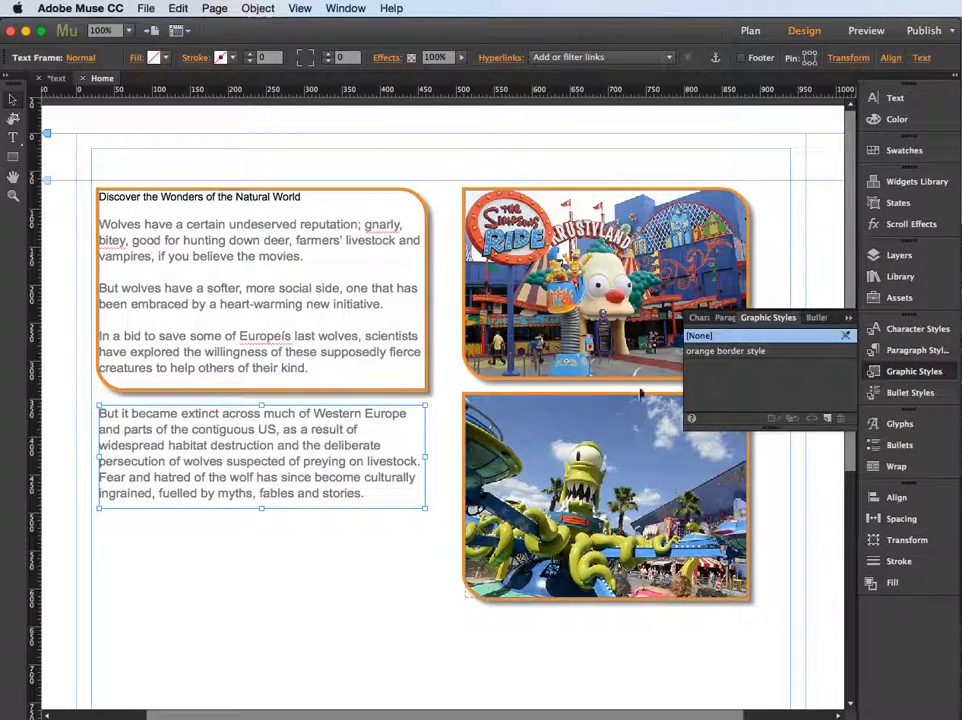
click(708, 352)
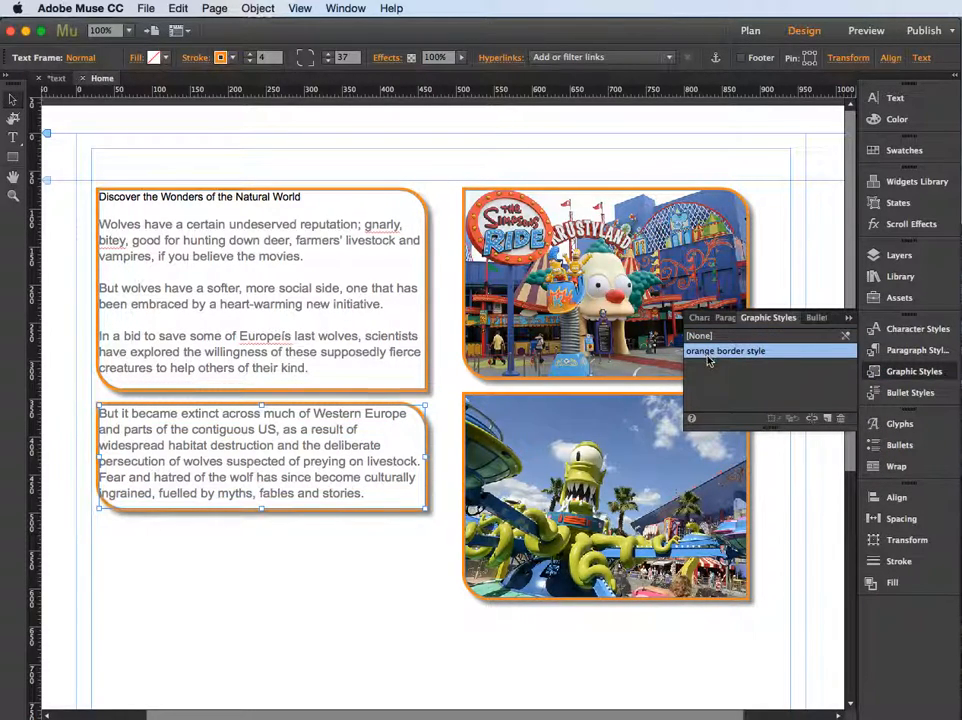
click(298, 585)
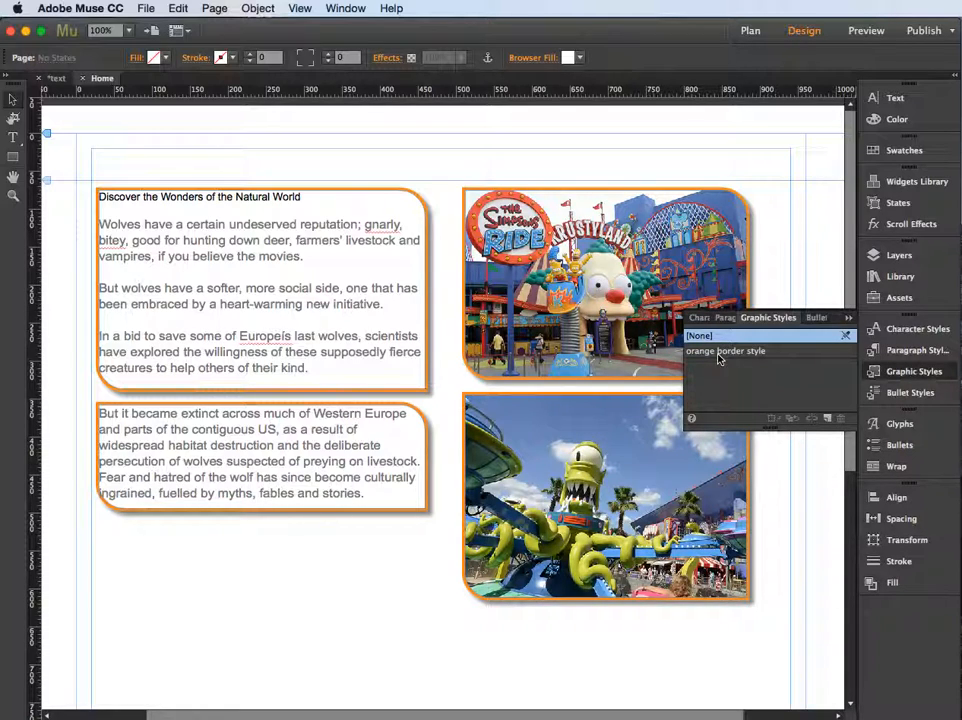
Step: Remove the graphic style from both text frames by resetting each to [None]
click(343, 255)
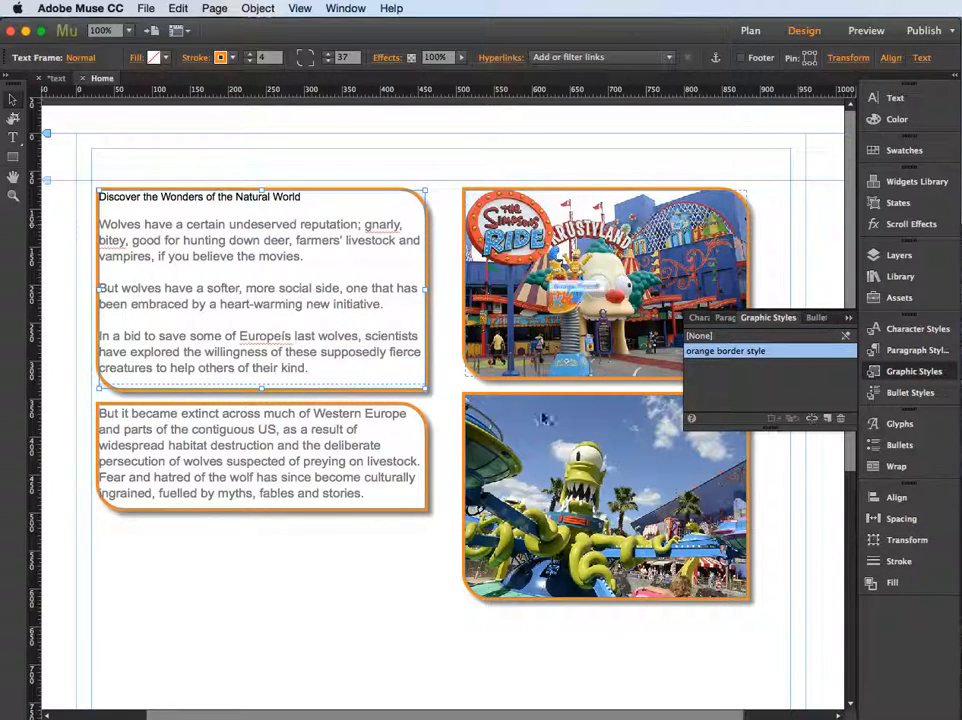
click(704, 335)
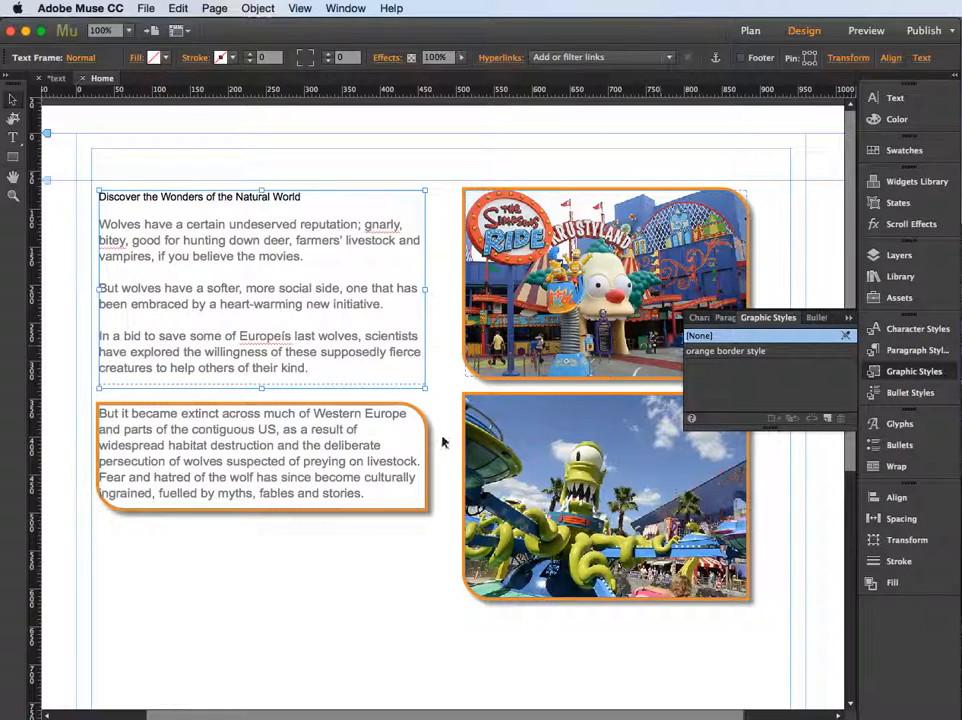
click(390, 458)
click(734, 341)
Step: Apply the orange border style to the "Discover the Wonders of the Natural World" text frame only
click(404, 251)
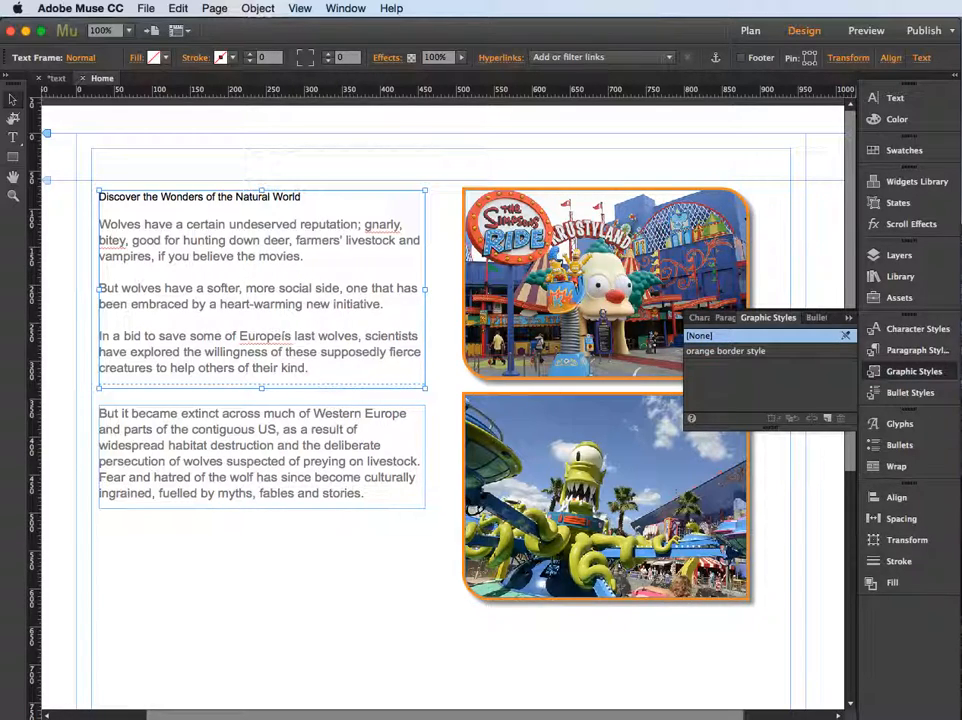
click(742, 351)
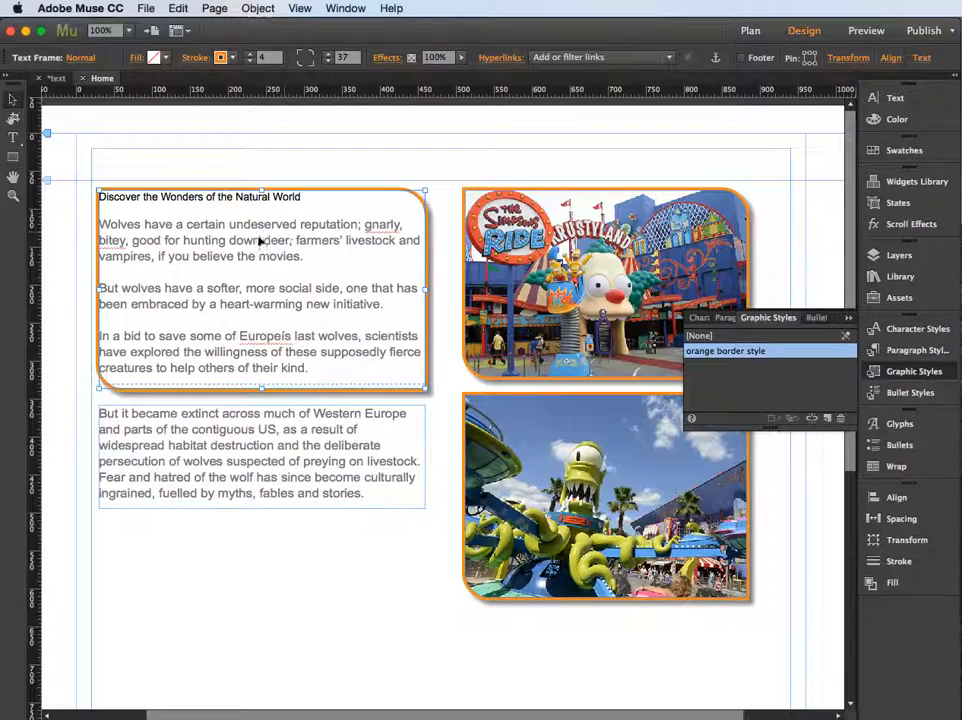
click(847, 320)
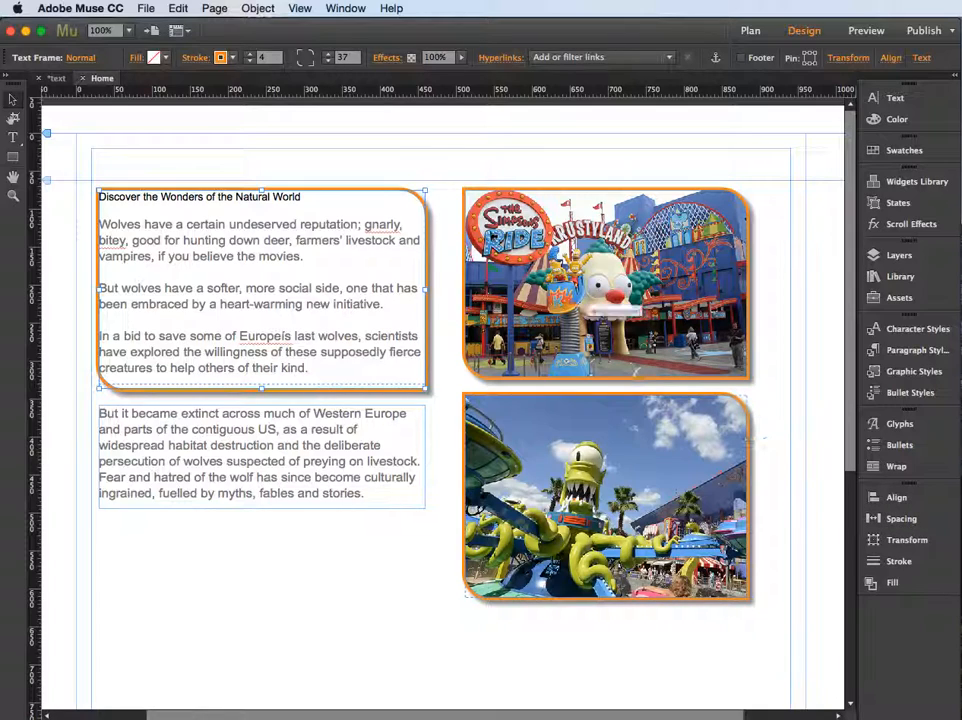
Step: Set the padding of the "Discover the Wonders of the Natural World" text frame to 9 on all four sides
click(877, 517)
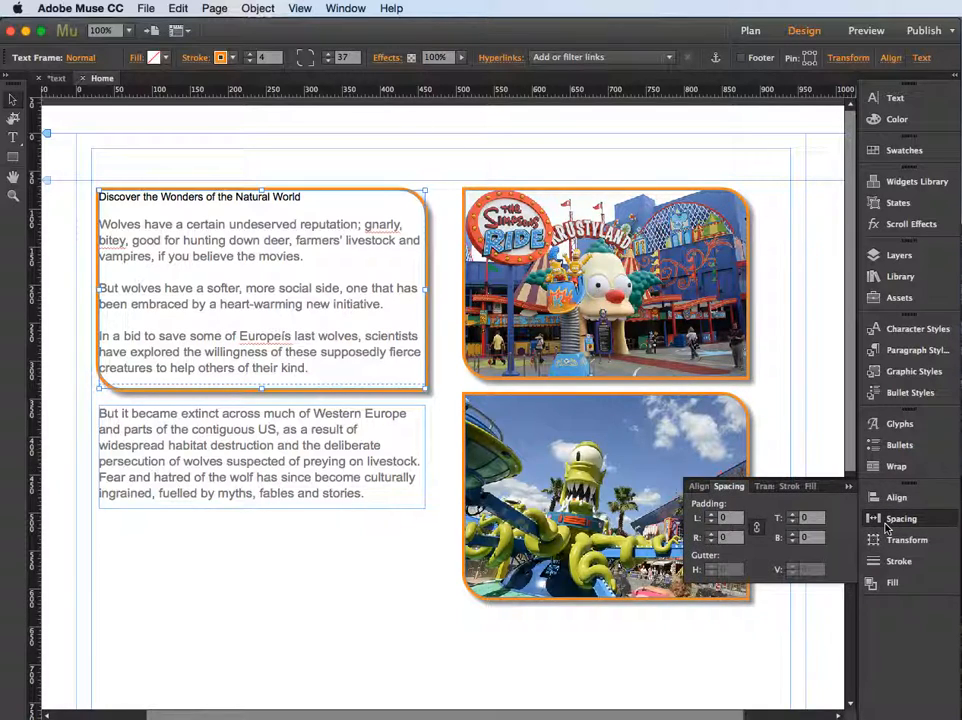
click(711, 515)
click(710, 515)
click(711, 516)
click(711, 516)
click(712, 516)
click(712, 515)
click(712, 516)
click(712, 516)
click(712, 516)
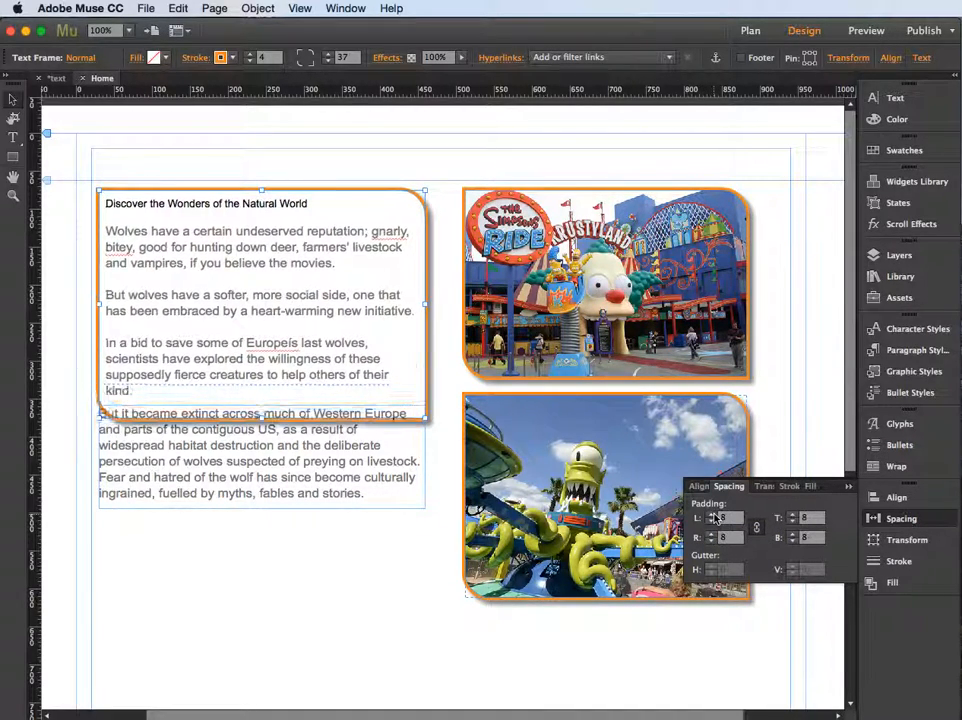
Step: Move the "But it became extinct" text frame down so it clears the bordered frame above, and leave everything deselected
drag(348, 506, 347, 573)
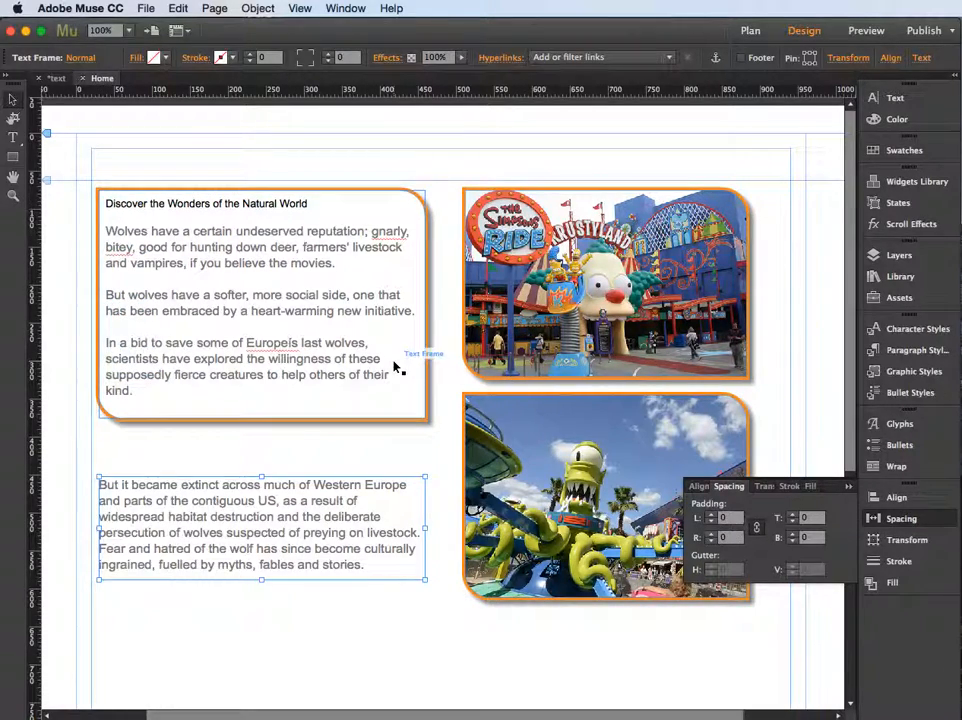
click(392, 330)
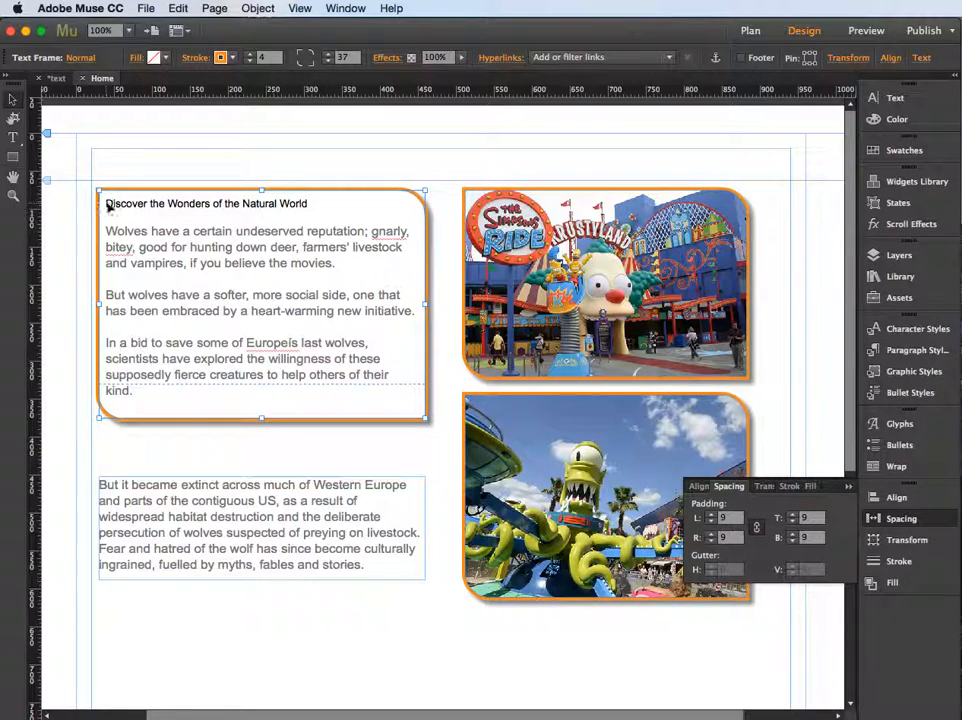
click(438, 447)
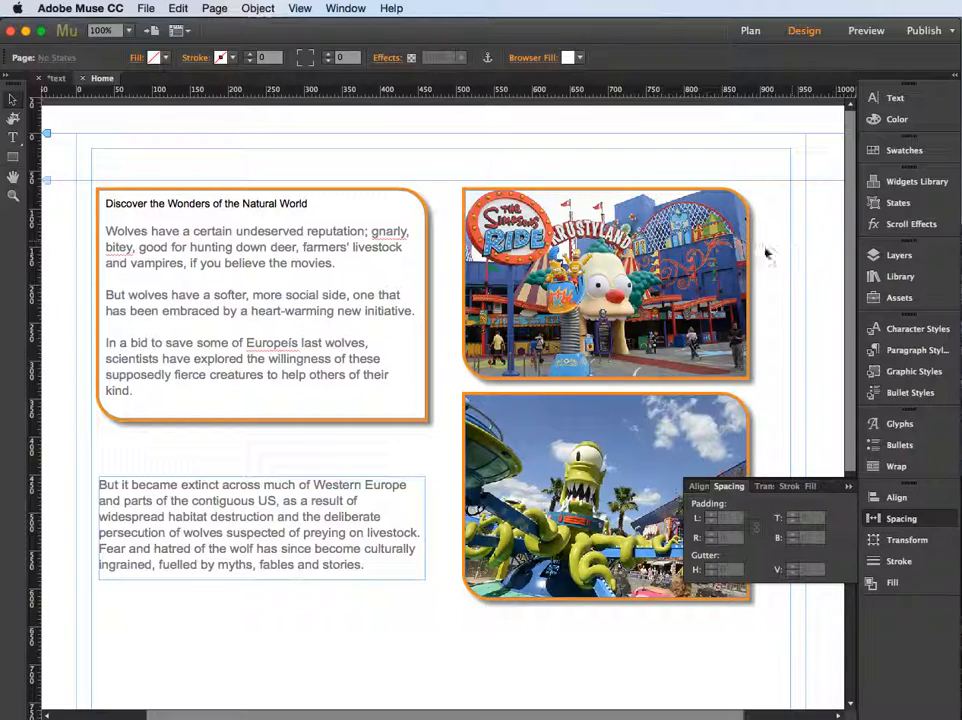
Step: Put away the spacing settings and show the list of saved graphic styles
click(848, 486)
click(916, 371)
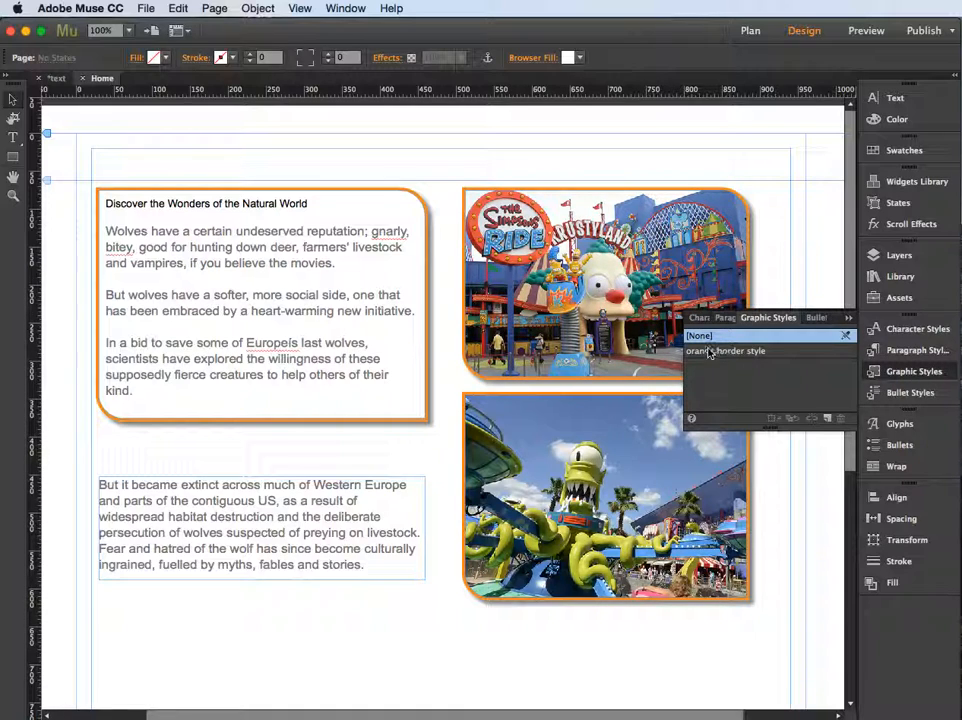
mouse_move(715, 356)
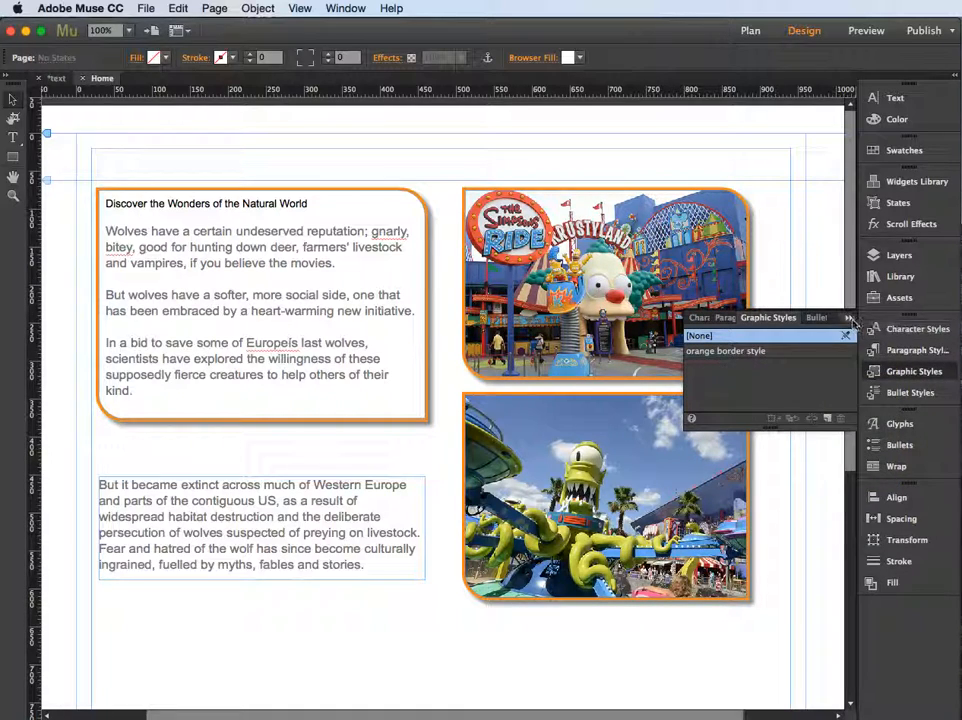